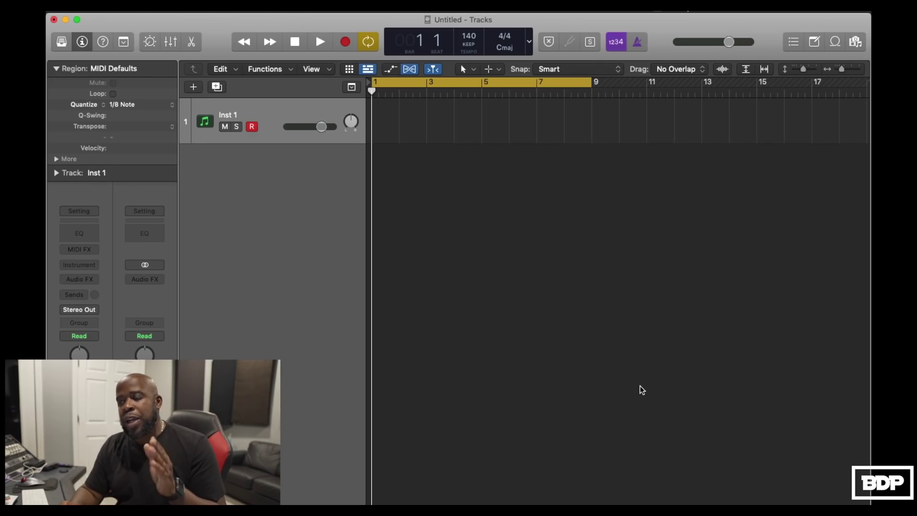
# Look over the snare samples in the file browser, then close it.
pyautogui.click(856, 43)
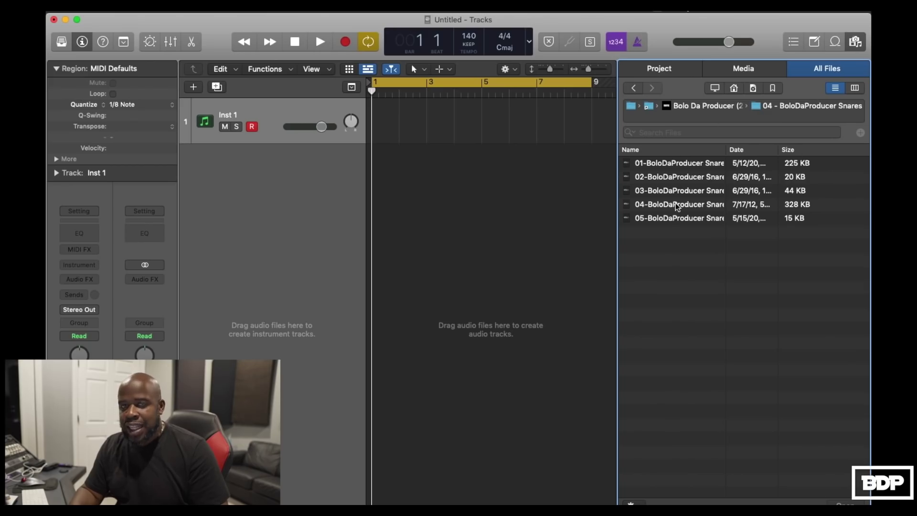
pyautogui.moveTo(707, 501)
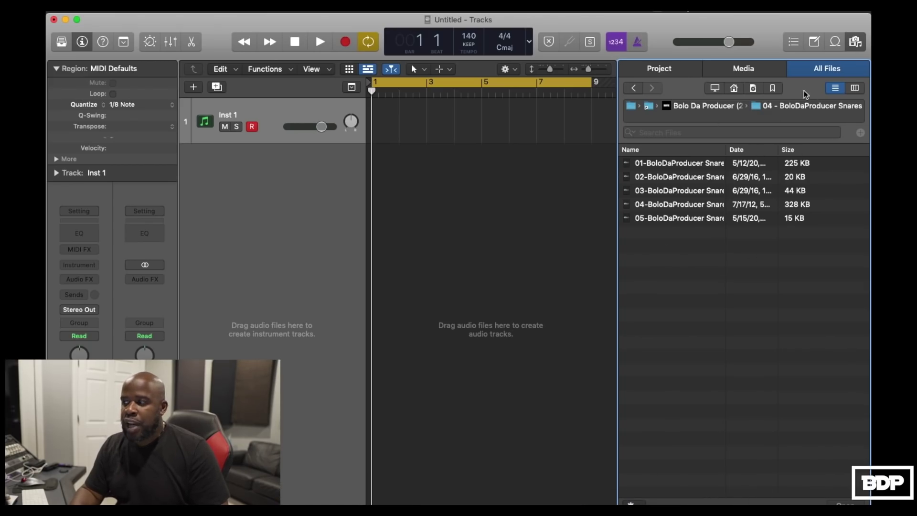
pyautogui.click(855, 42)
# Open the Splice library and preview the fourth SOULSURPLUS soul loop sample.
pyautogui.moveTo(544, 513)
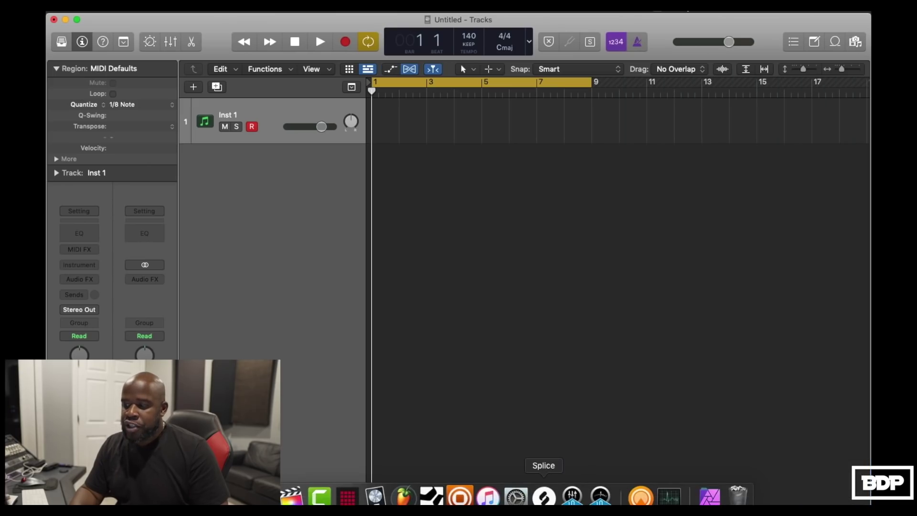
pyautogui.click(544, 498)
pyautogui.moveTo(730, 431)
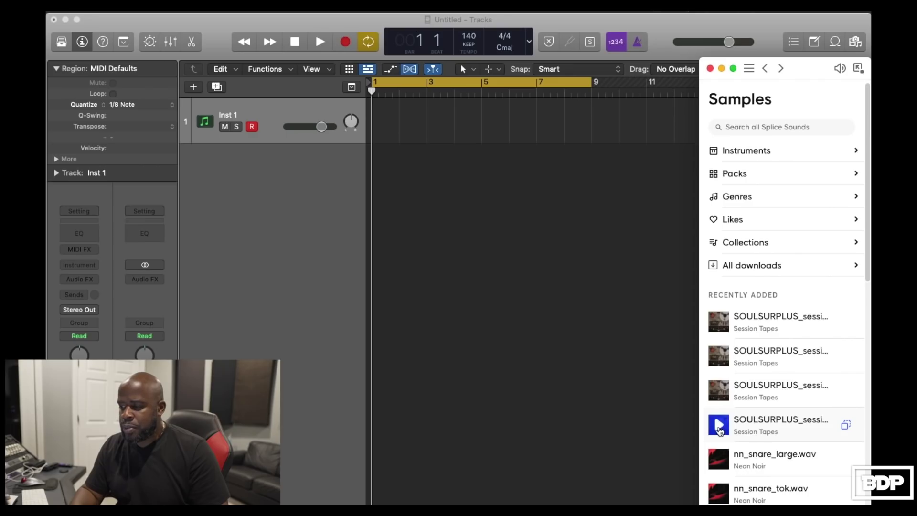
pyautogui.click(719, 429)
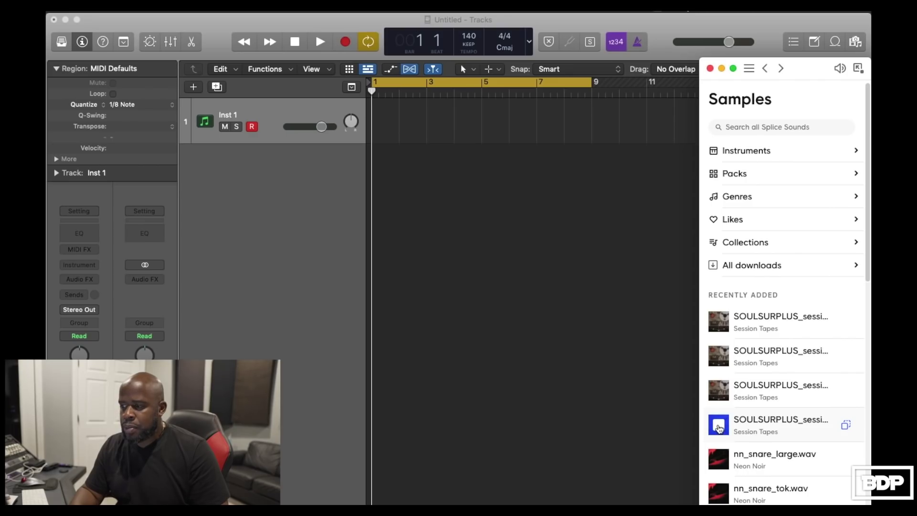
pyautogui.click(720, 428)
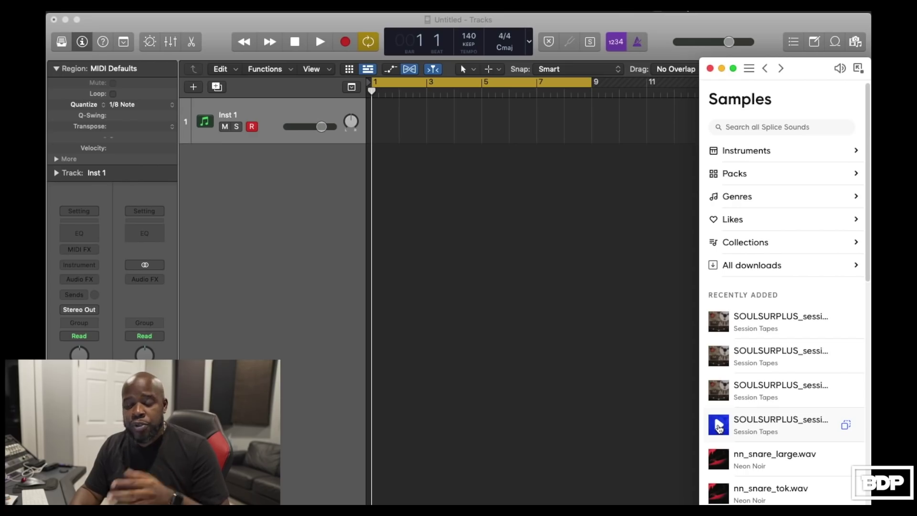
# Drag the soul loop into Logic's tracks area and import its 70 bpm tempo.
pyautogui.moveTo(720, 428); pyautogui.dragTo(374, 252)
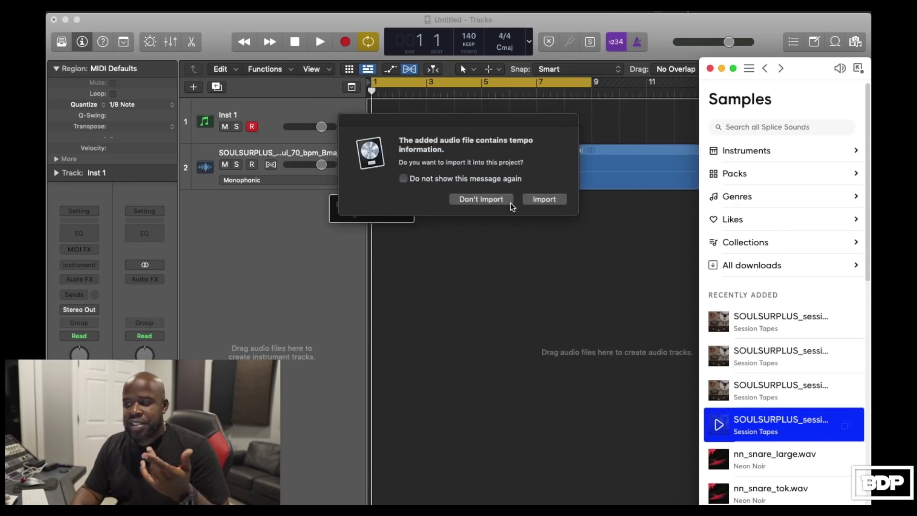
pyautogui.click(544, 199)
pyautogui.click(543, 197)
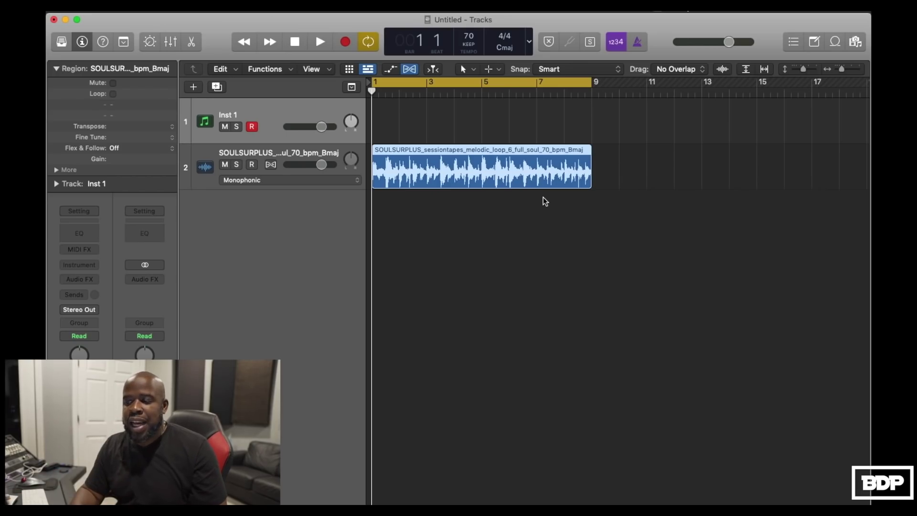
# Audition the soul loop and set its track's Flex mode to Polyphonic.
pyautogui.press('space')
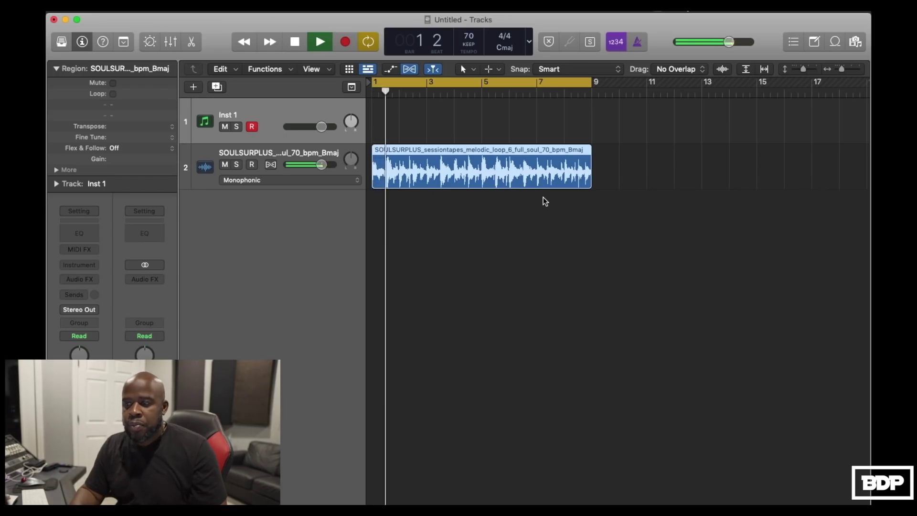
pyautogui.press('space')
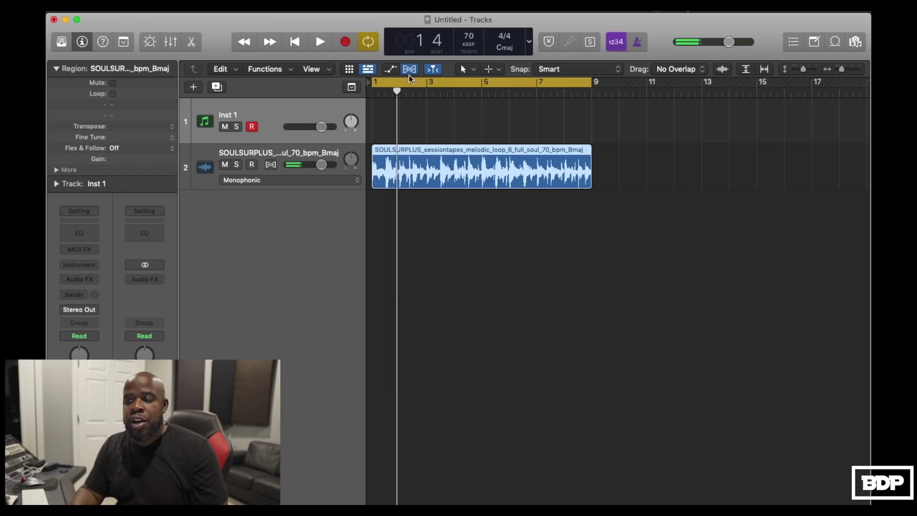
pyautogui.click(354, 180)
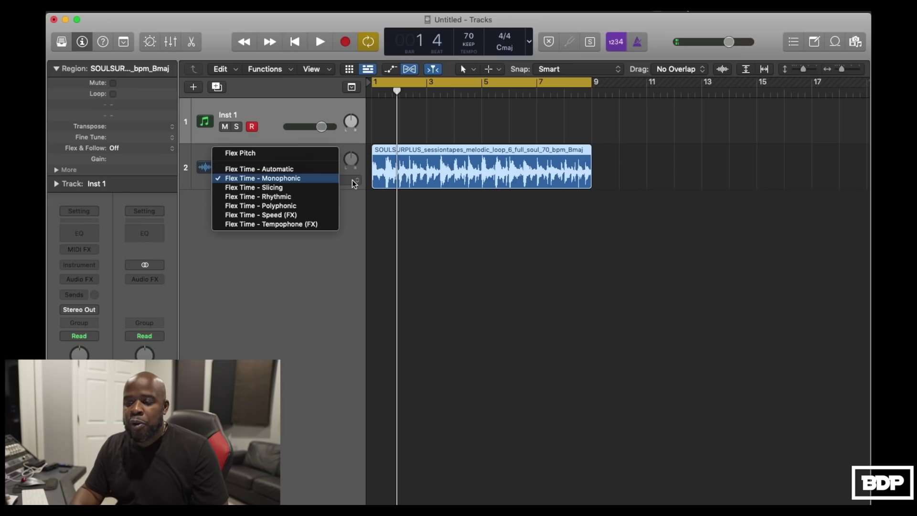
pyautogui.click(312, 207)
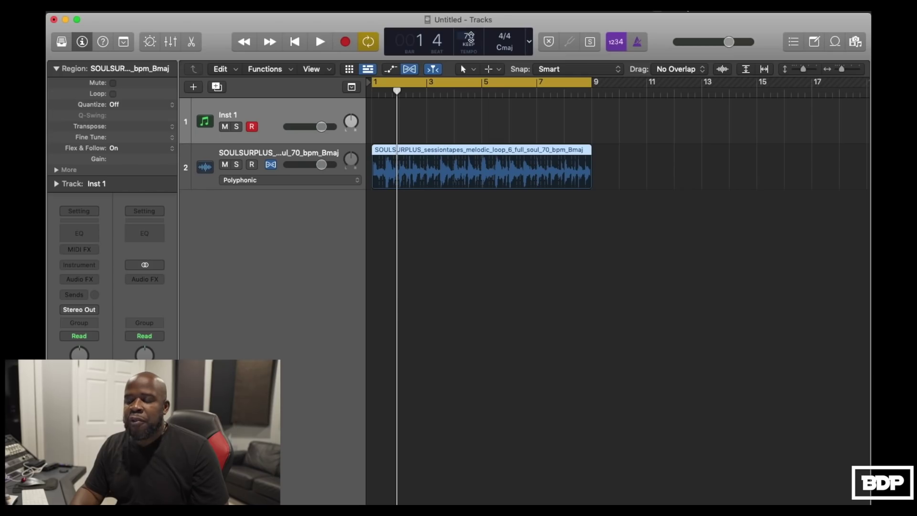
# Raise the project tempo and play the loop at the faster speed.
pyautogui.moveTo(470, 37); pyautogui.dragTo(469, 30)
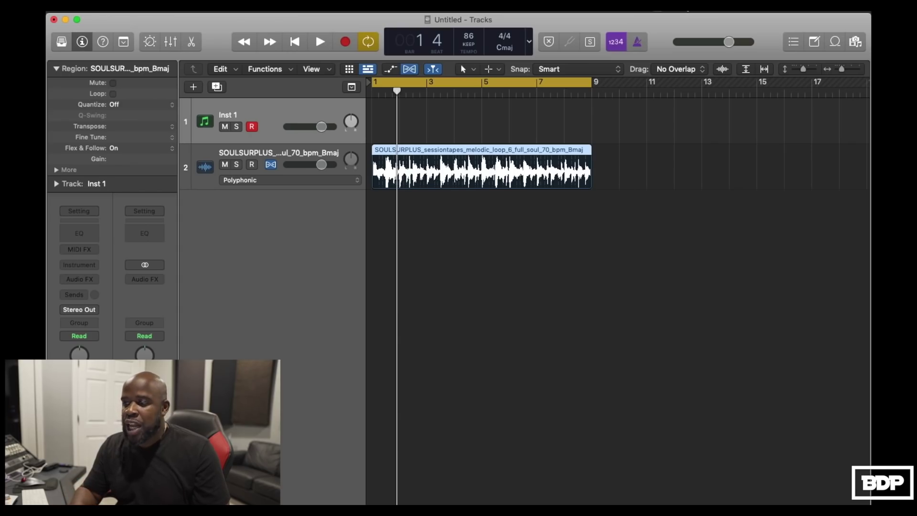
pyautogui.press('space')
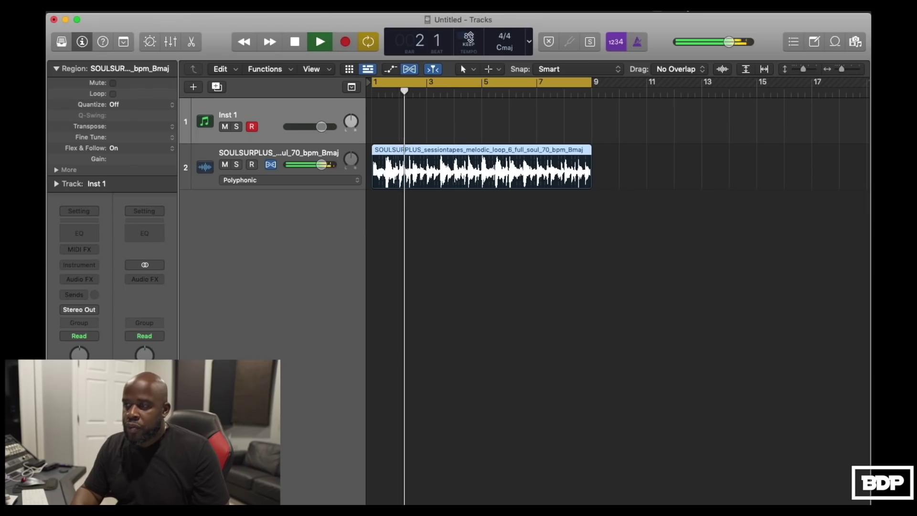
pyautogui.press('space')
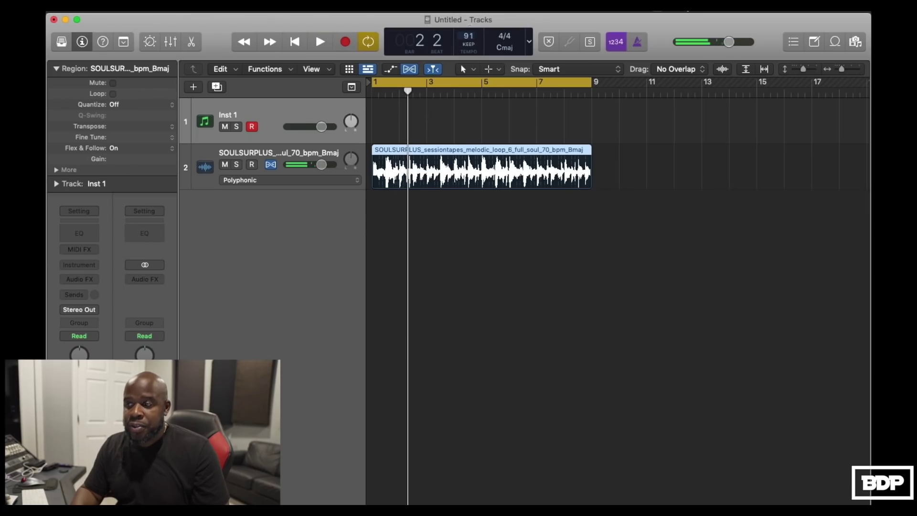
pyautogui.press('space')
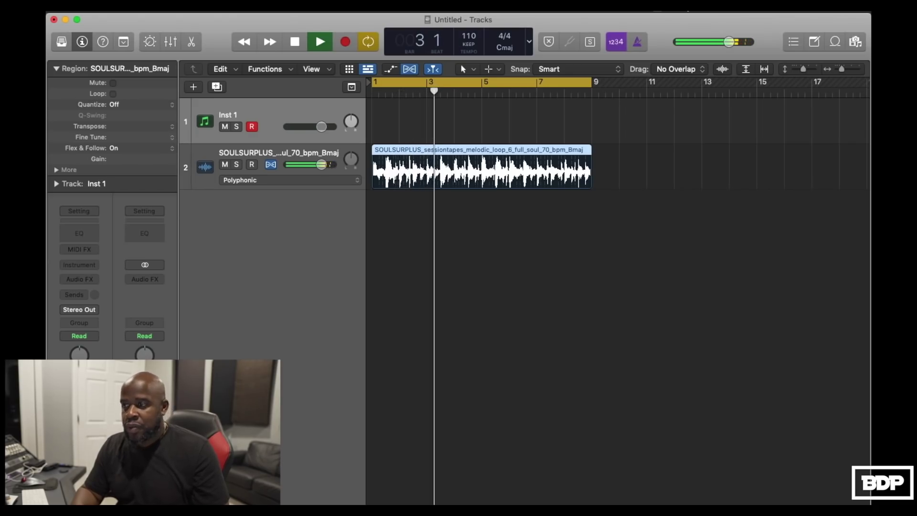
pyautogui.press('space')
# Drop the project tempo to 59 bpm and audition the loop at that speed.
pyautogui.moveTo(469, 37); pyautogui.dragTo(478, 125)
pyautogui.press('space')
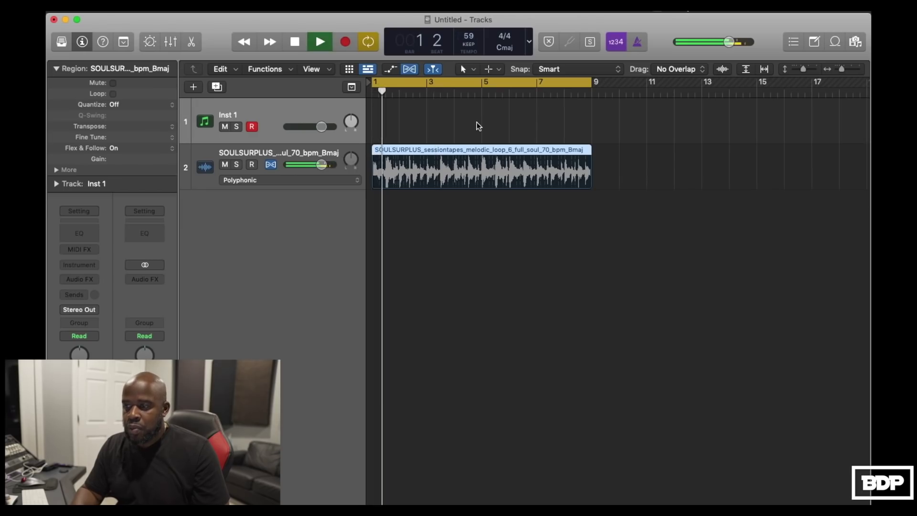
pyautogui.press('space')
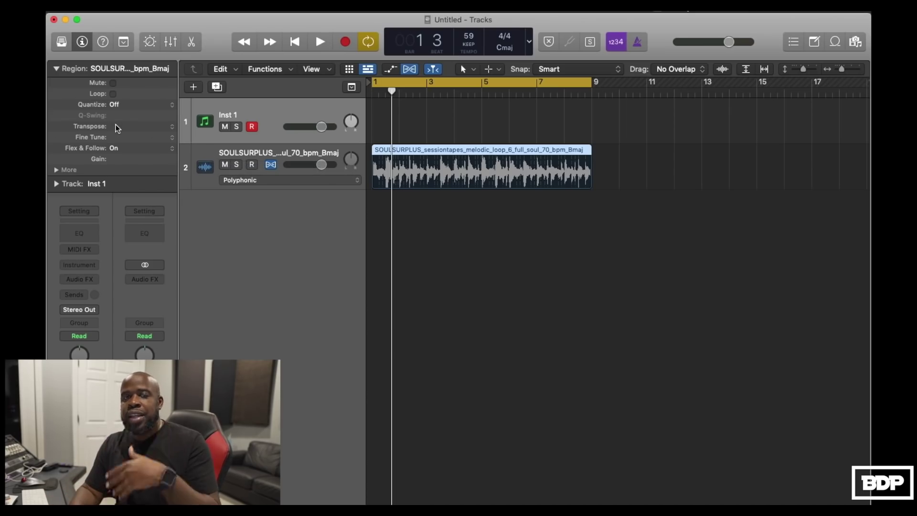
pyautogui.moveTo(115, 124)
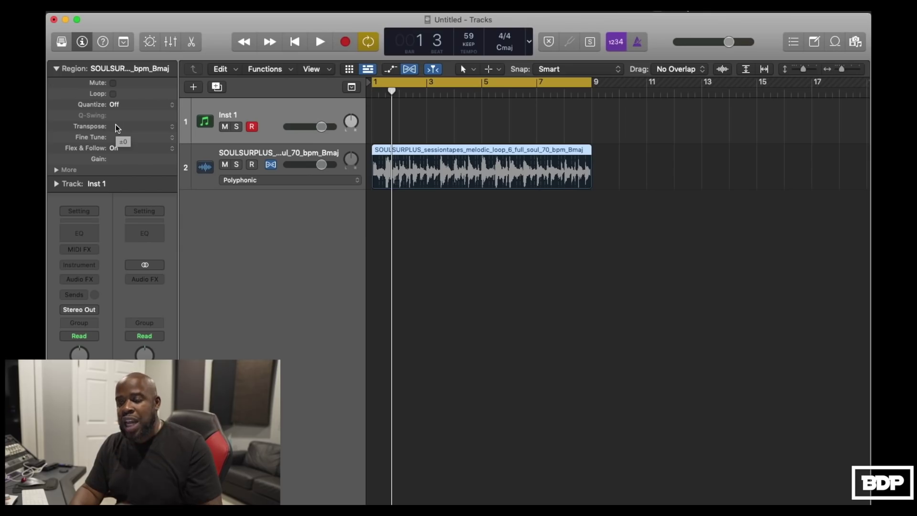
# Select track 2 and delete both the soul loop region and its audio track.
pyautogui.click(200, 151)
pyautogui.press('Delete')
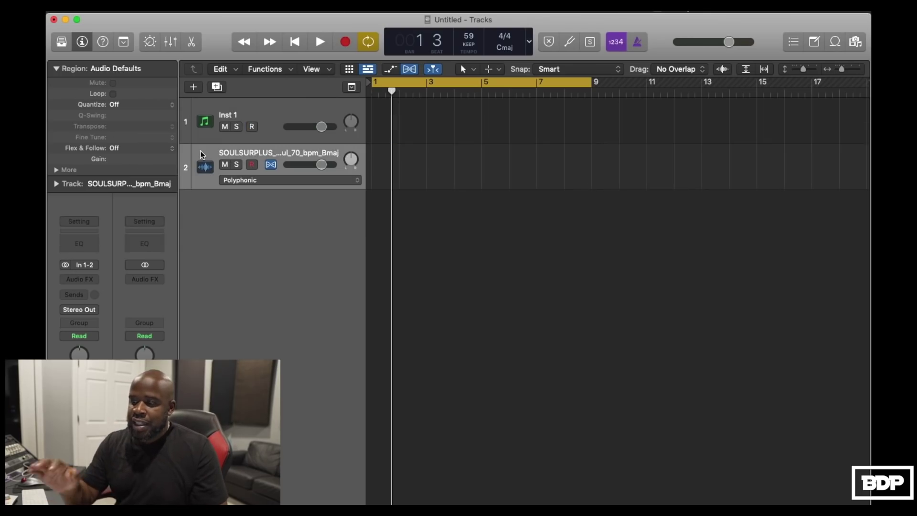
pyautogui.press('Delete')
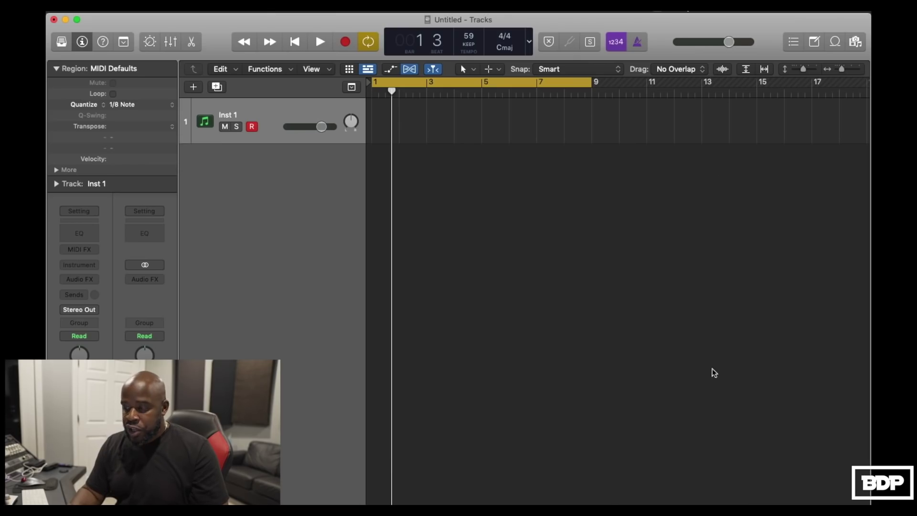
pyautogui.moveTo(710, 497)
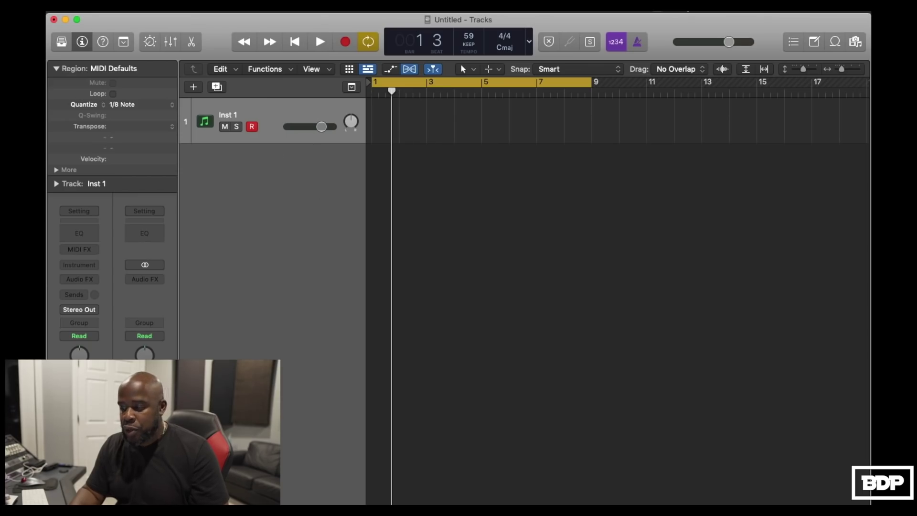
# Drag the SOULSURPLUS loop from Splice onto a new Quick Sampler track, sliced by transients.
pyautogui.moveTo(594, 499)
pyautogui.click(545, 496)
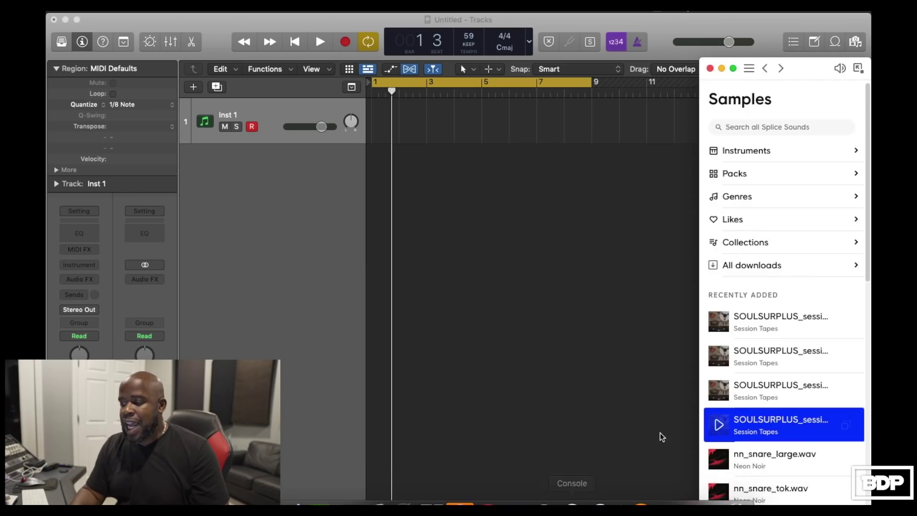
pyautogui.moveTo(747, 432); pyautogui.dragTo(263, 324)
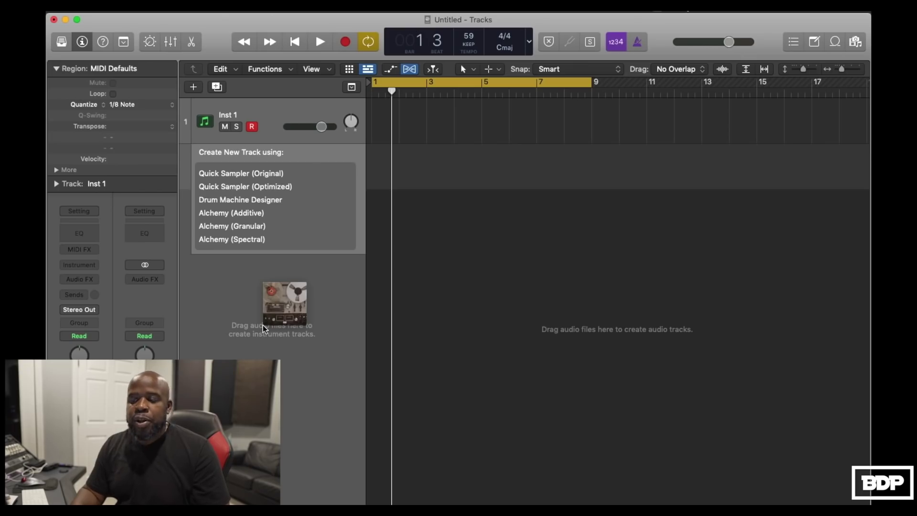
pyautogui.moveTo(262, 325); pyautogui.dragTo(263, 325)
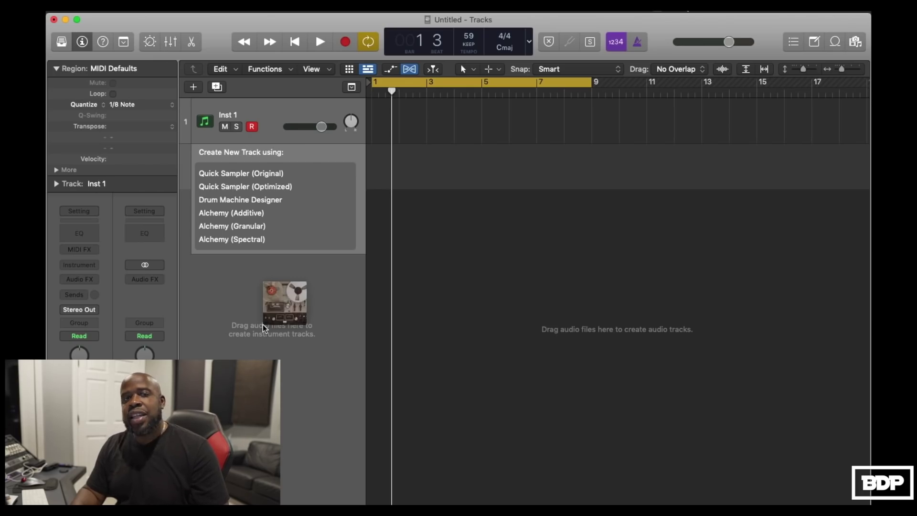
pyautogui.moveTo(263, 324); pyautogui.dragTo(262, 324)
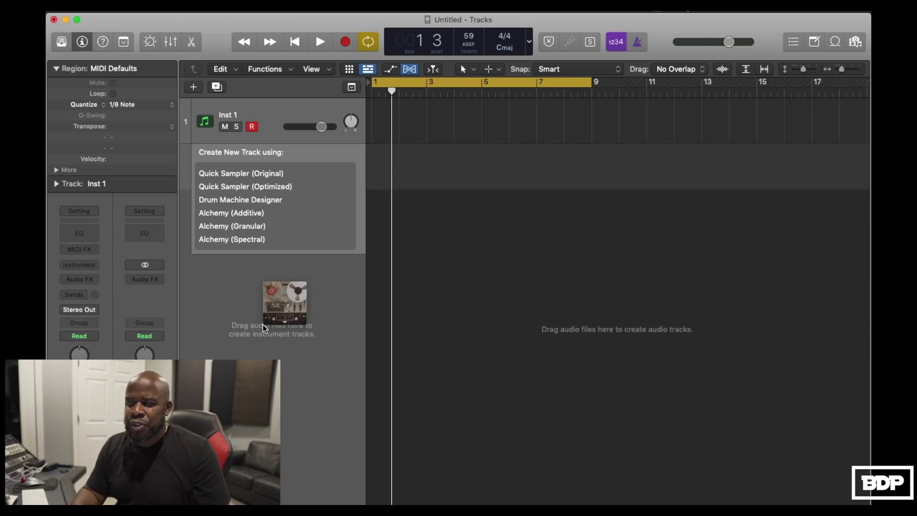
pyautogui.moveTo(263, 324); pyautogui.dragTo(257, 291)
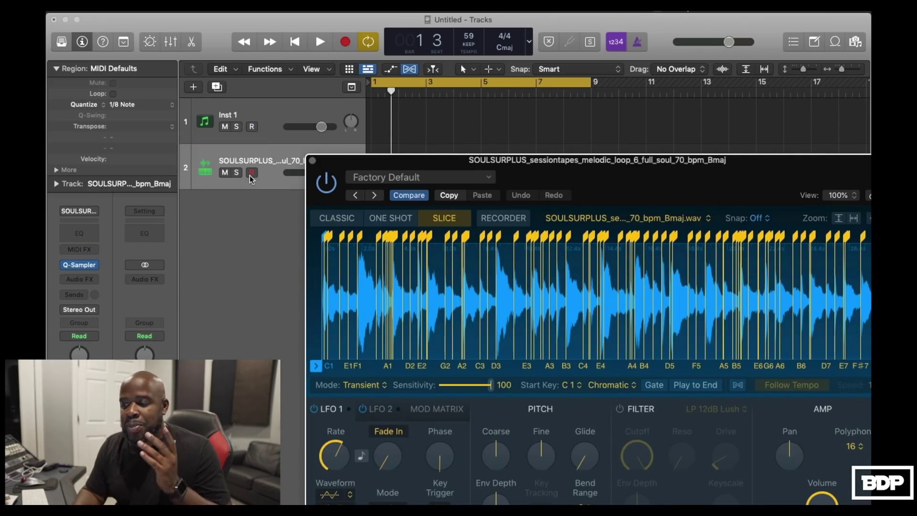
# Reposition Quick Sampler and switch its slice Mode to Equal Divisions for 16 even slices.
pyautogui.moveTo(447, 162); pyautogui.dragTo(367, 76)
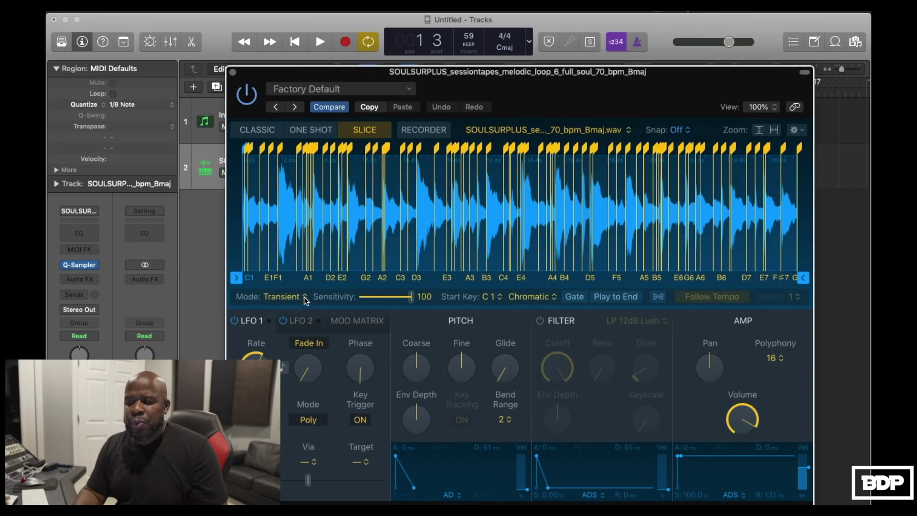
pyautogui.moveTo(304, 297); pyautogui.dragTo(289, 292)
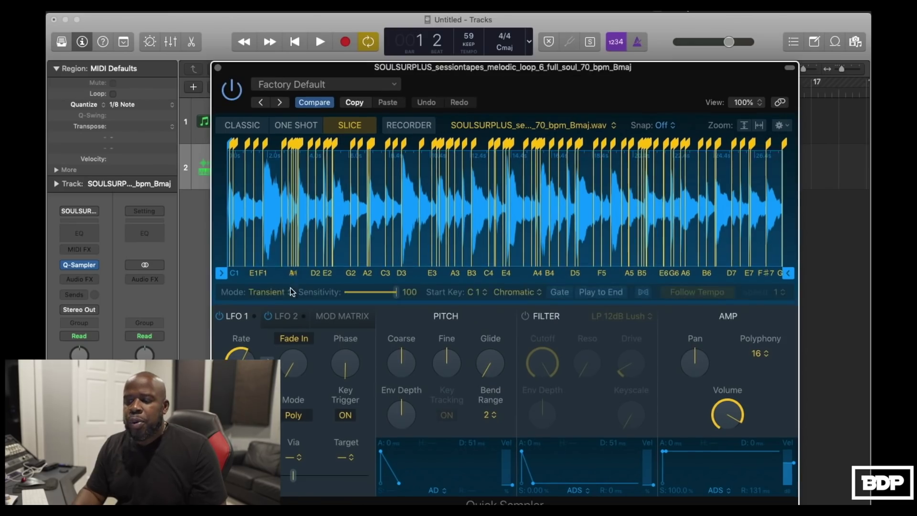
pyautogui.click(288, 294)
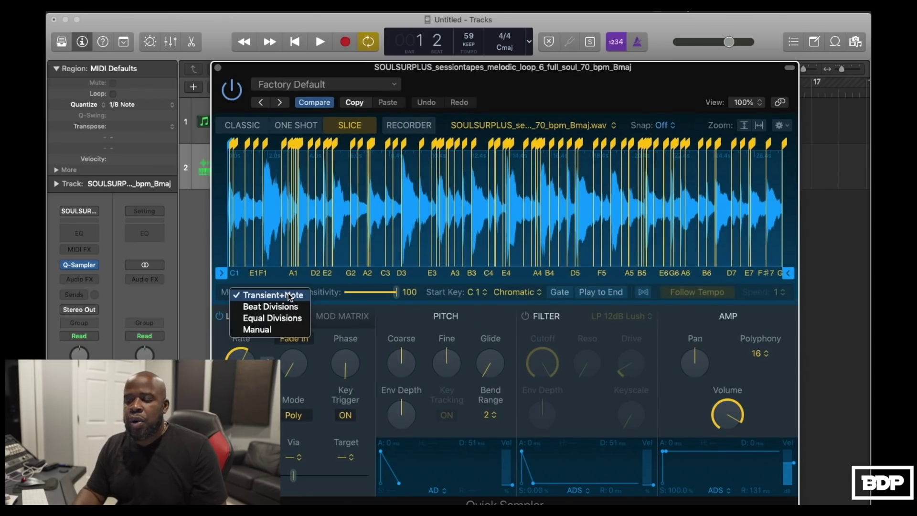
pyautogui.click(282, 318)
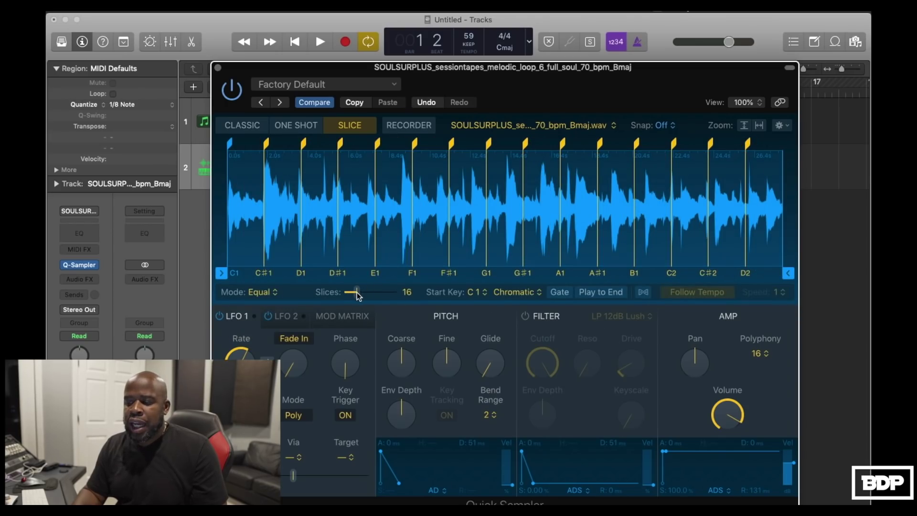
# Adjust the Slices slider and play each slice from C1 to B1 on the keyboard.
pyautogui.moveTo(357, 293); pyautogui.dragTo(357, 292)
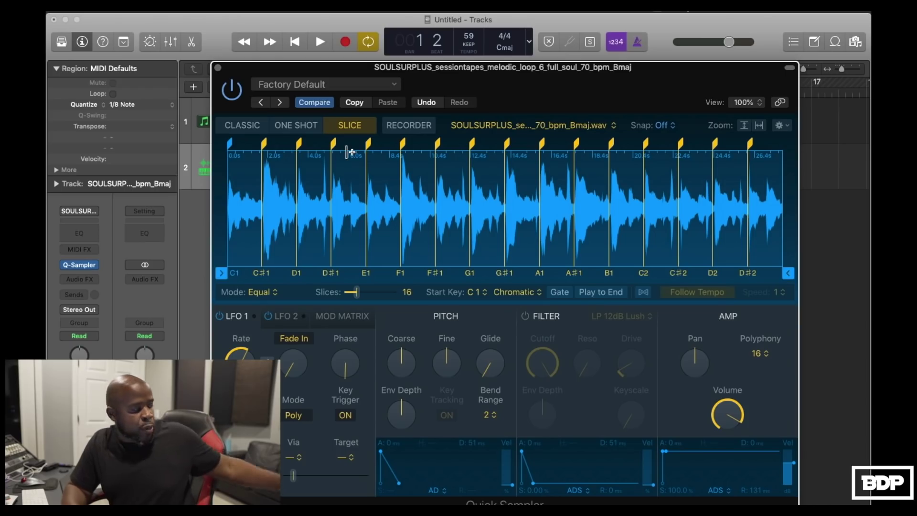
pyautogui.press('a')
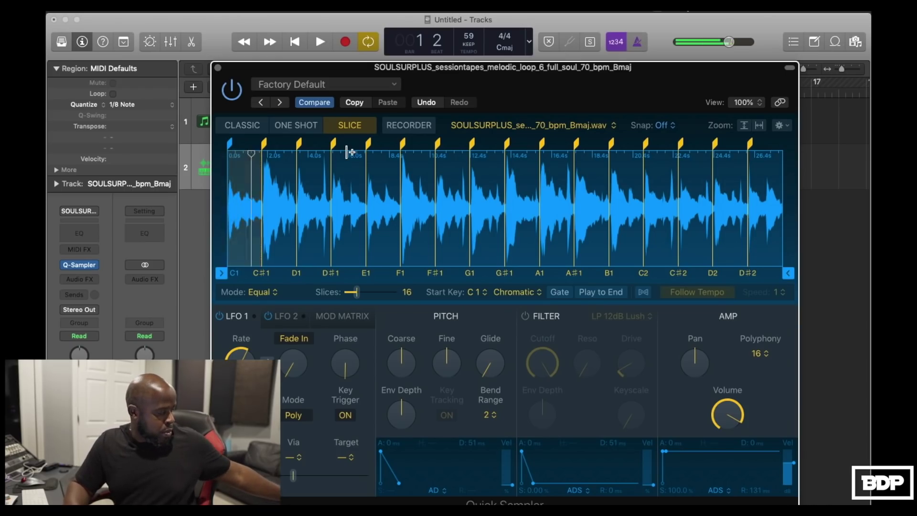
pyautogui.press('w')
pyautogui.press('s')
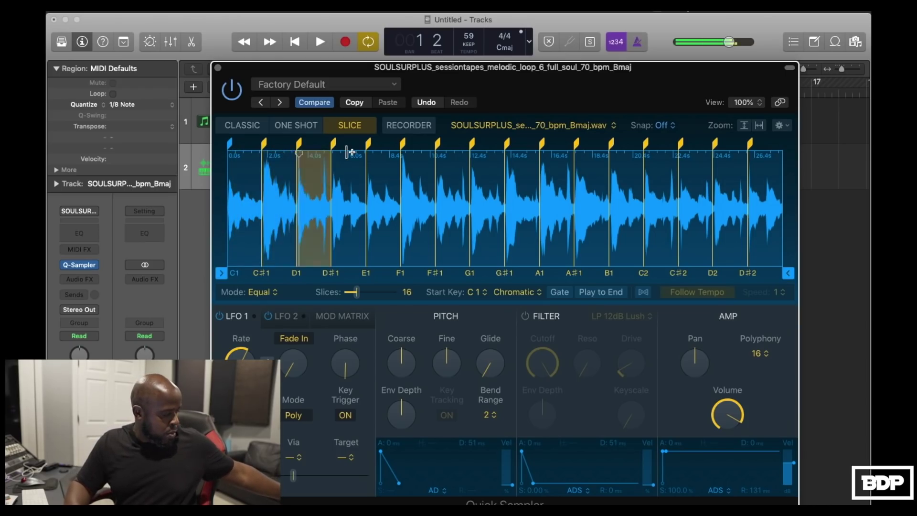
pyautogui.press('e')
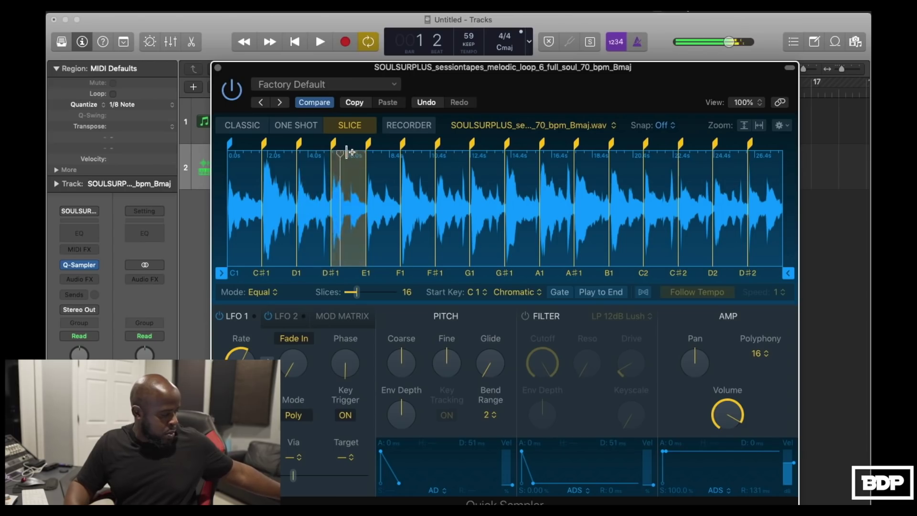
pyautogui.press('d')
pyautogui.press('f')
pyautogui.press('t')
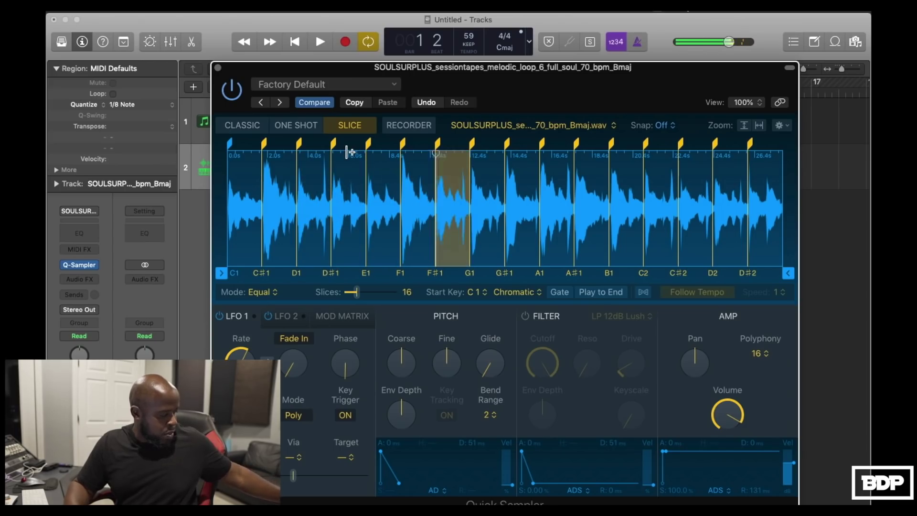
pyautogui.press('g')
pyautogui.press('y')
pyautogui.press('h')
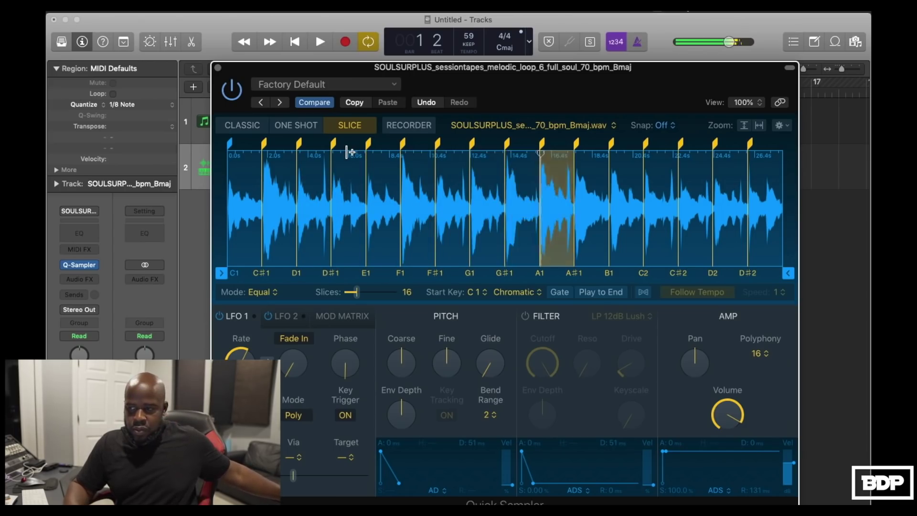
pyautogui.press('u')
pyautogui.press('j')
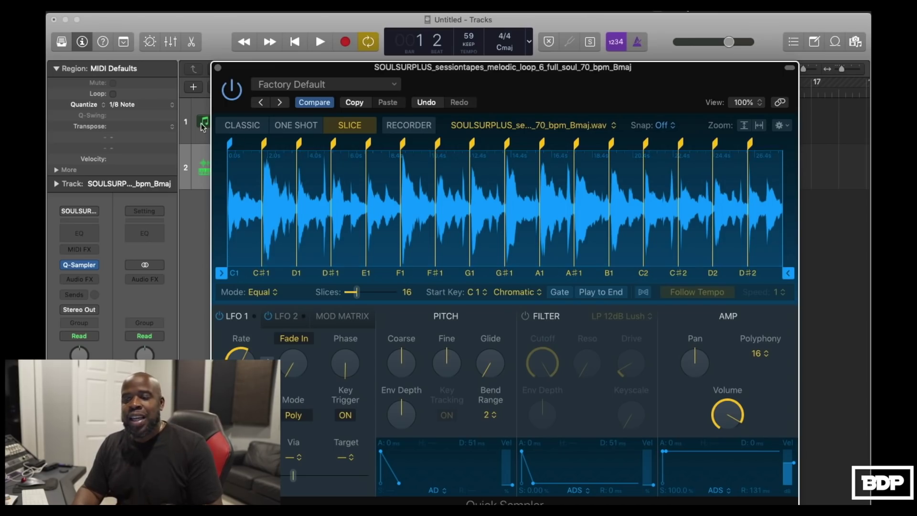
pyautogui.moveTo(229, 73); pyautogui.dragTo(184, 60)
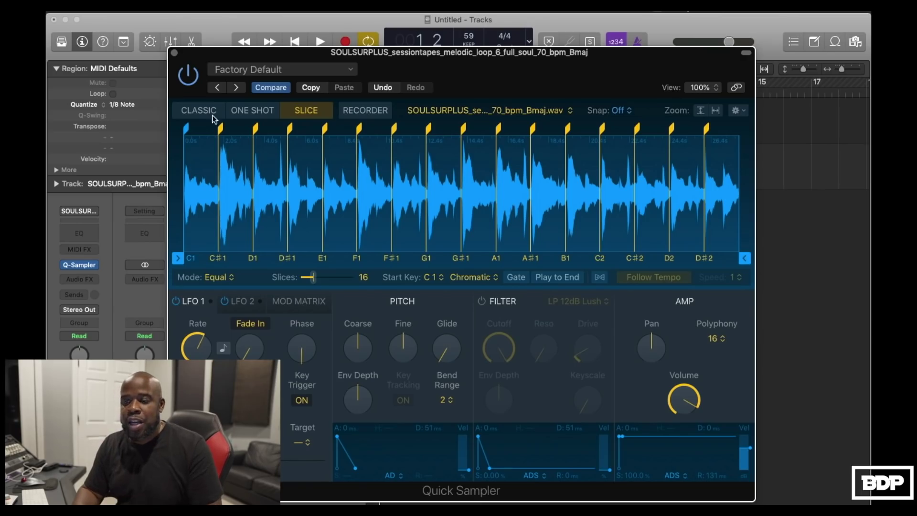
# Nudge the C#1 and D#1 slice start markers slightly later.
pyautogui.moveTo(221, 128)
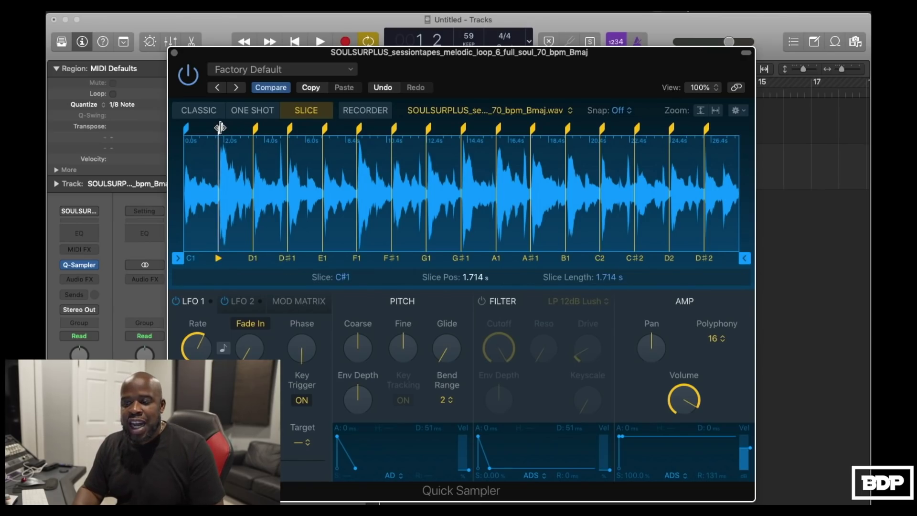
pyautogui.moveTo(220, 128); pyautogui.dragTo(222, 128)
pyautogui.moveTo(255, 128)
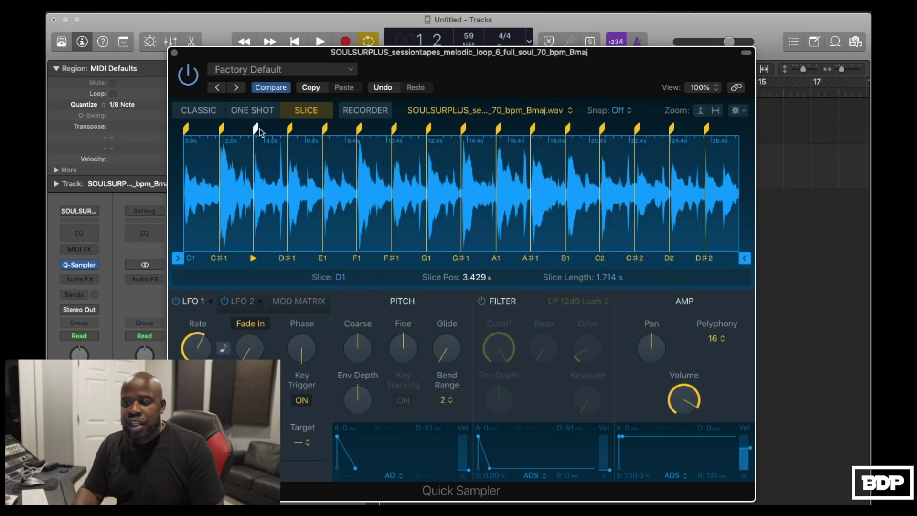
pyautogui.moveTo(290, 128); pyautogui.dragTo(291, 128)
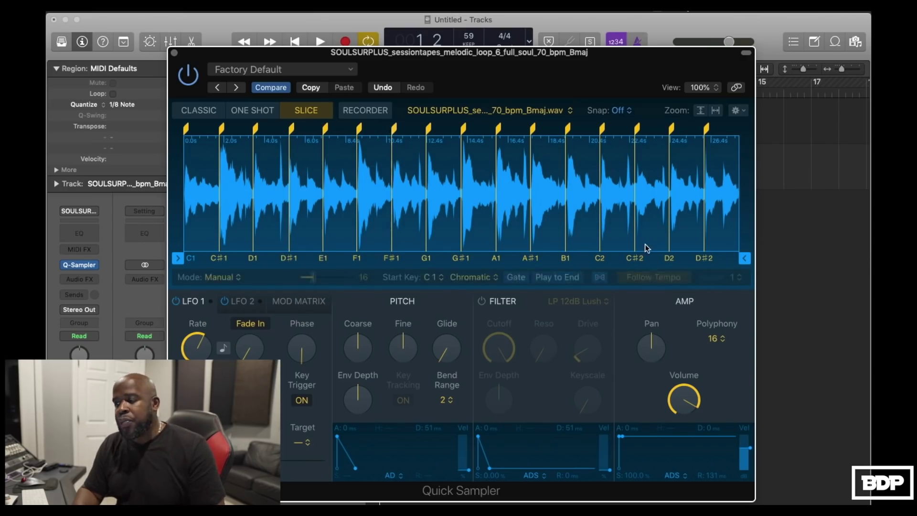
# Set Quick Sampler polyphony to Mono, close it and return to the project start.
pyautogui.click(725, 333)
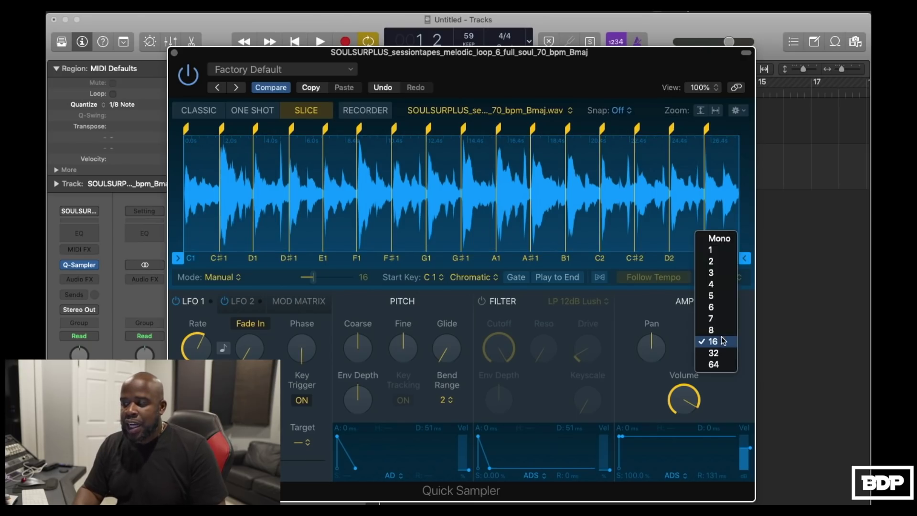
pyautogui.click(717, 242)
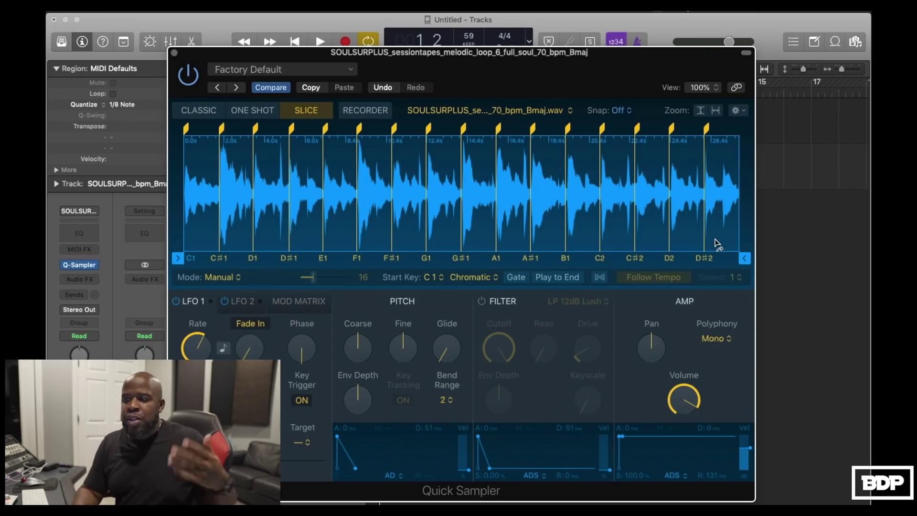
pyautogui.click(174, 52)
pyautogui.click(294, 42)
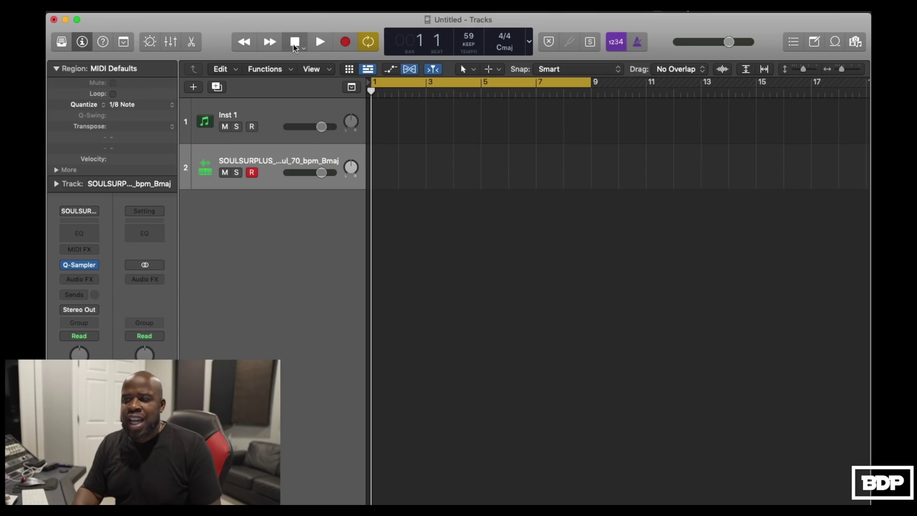
# Record a performance of the slices and trim the region to two bars.
pyautogui.click(348, 42)
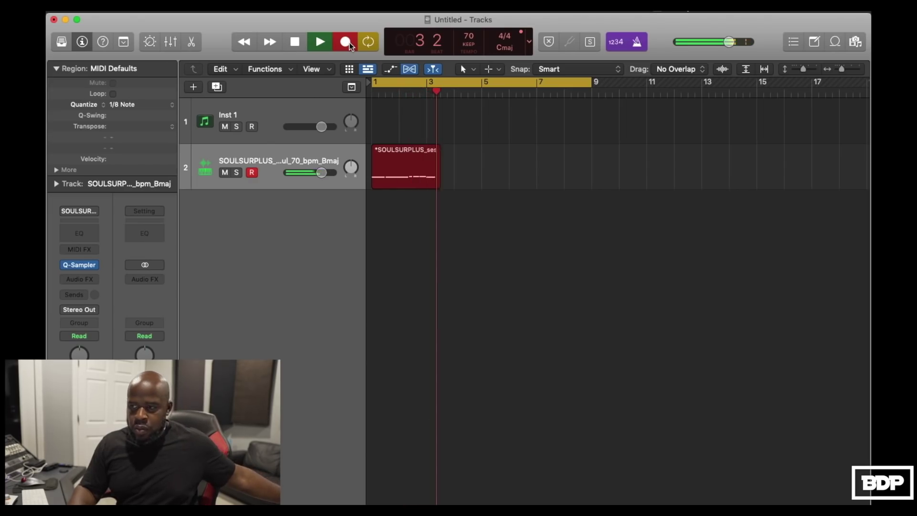
pyautogui.press('space')
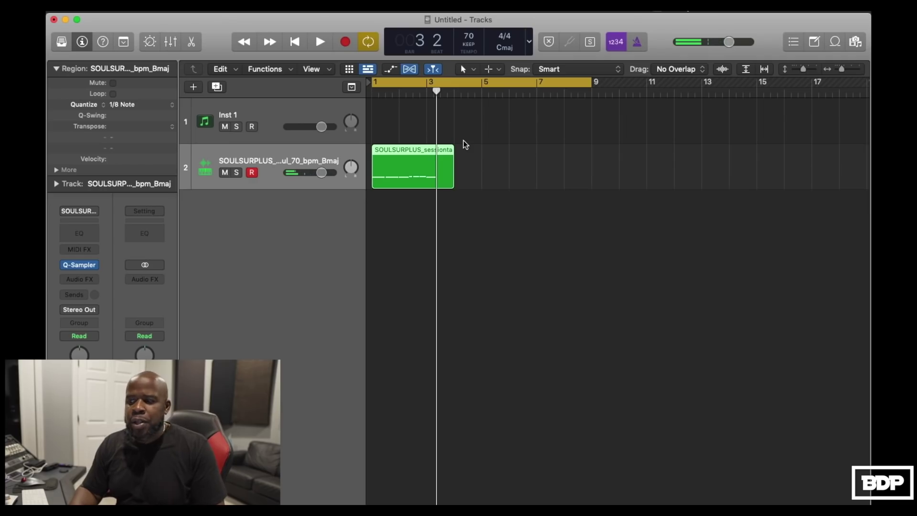
pyautogui.moveTo(452, 168); pyautogui.dragTo(423, 171)
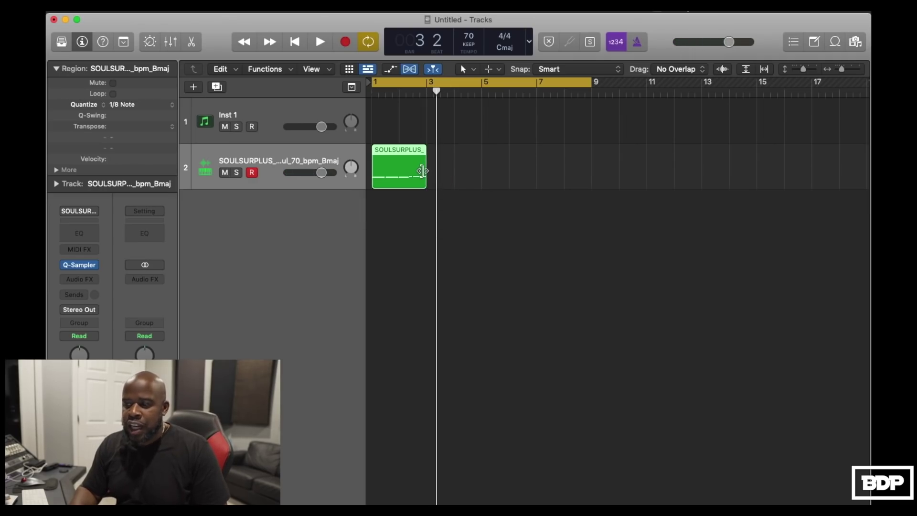
pyautogui.press('space')
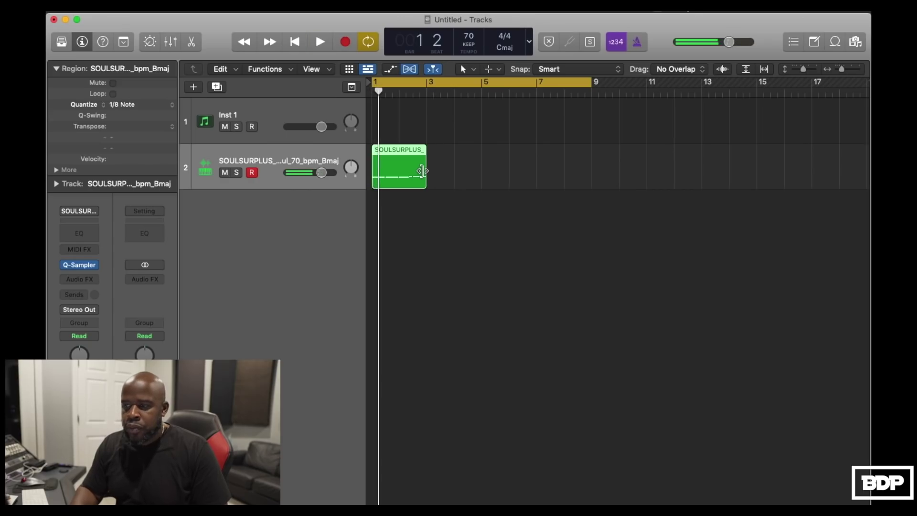
pyautogui.press('space')
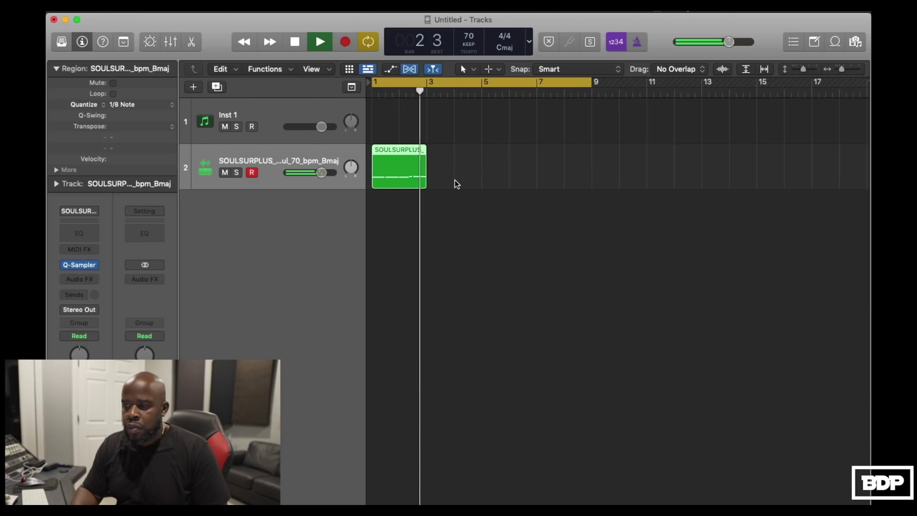
pyautogui.press('space')
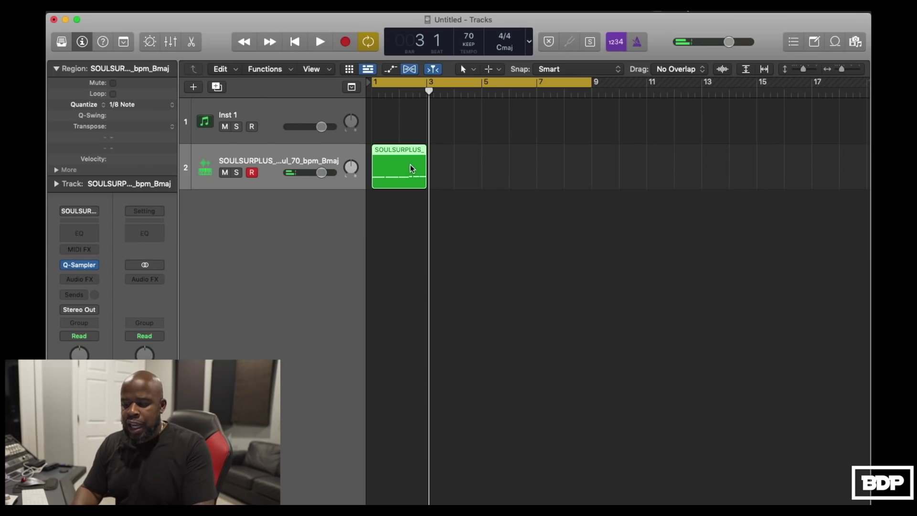
# Repeat the two-bar region to fill bars 1 to 9 and select all four copies.
pyautogui.press('super+r')
pyautogui.press('super+r')
pyautogui.press('super+r')
pyautogui.press('space')
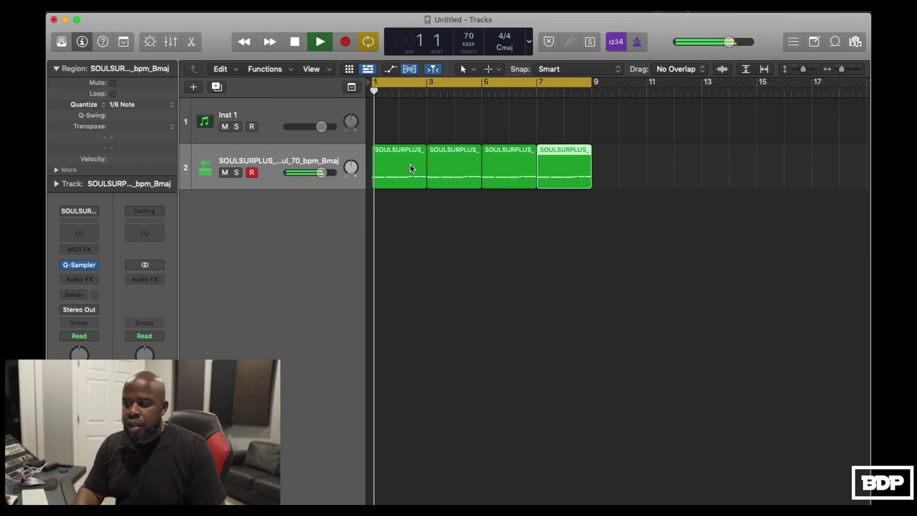
pyautogui.press('space')
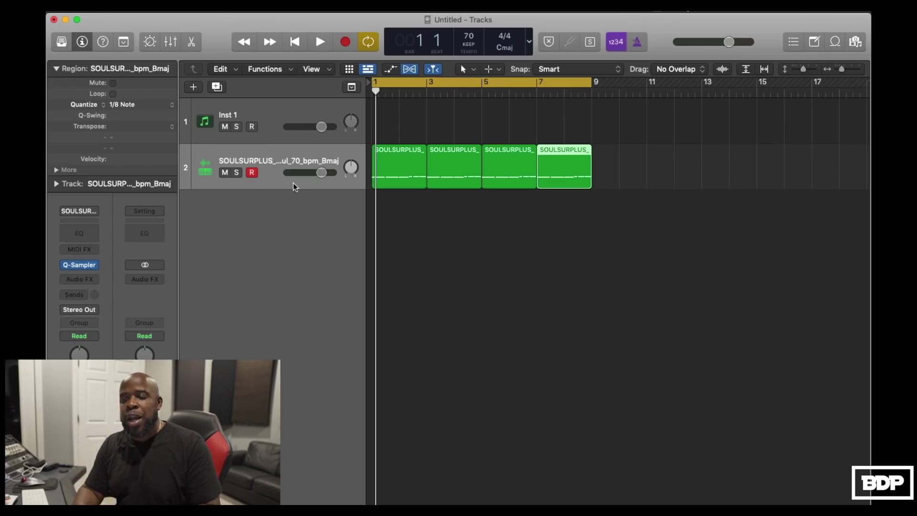
pyautogui.doubleClick(204, 165)
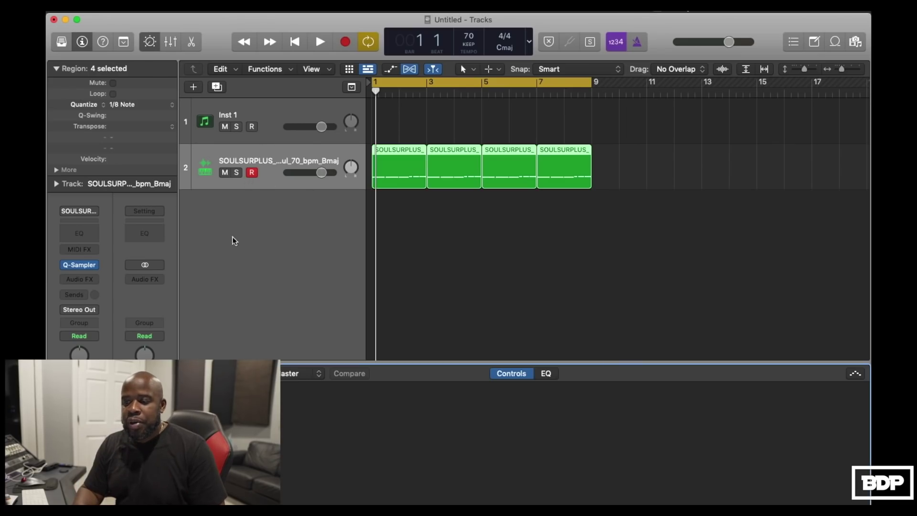
# Glance at the Mixer and the G#1 slice, then open All Files on the snares folder.
pyautogui.press('x')
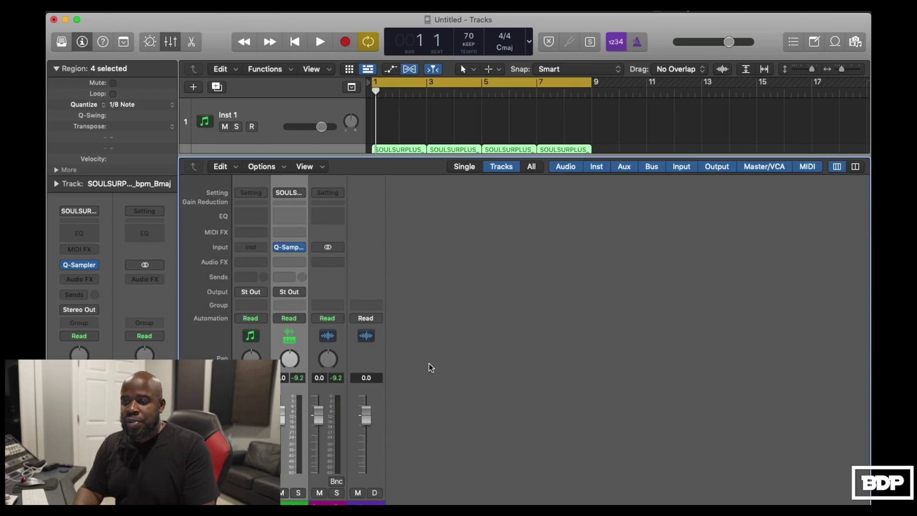
pyautogui.press('x')
pyautogui.click(81, 266)
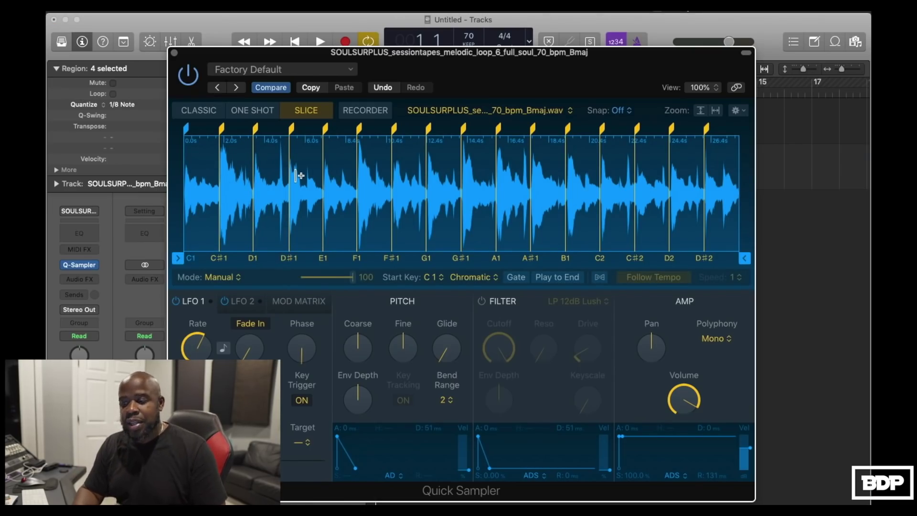
pyautogui.click(460, 184)
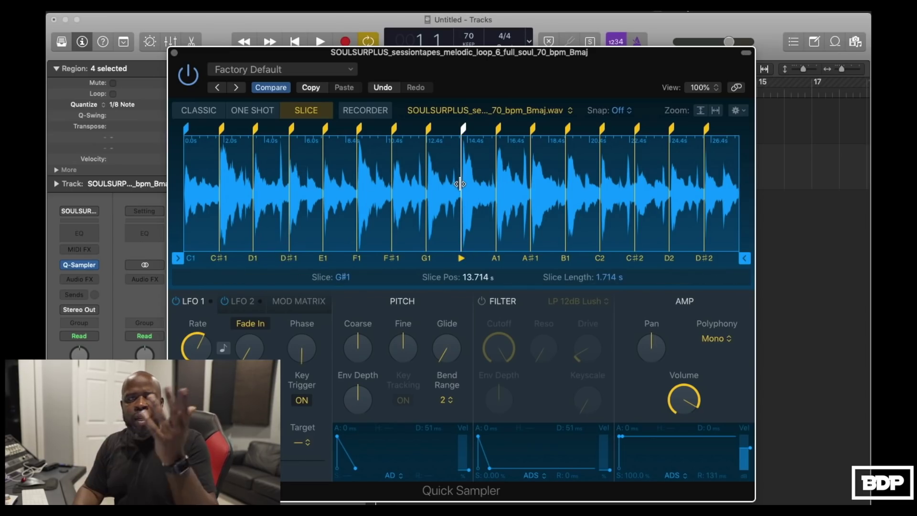
pyautogui.click(174, 53)
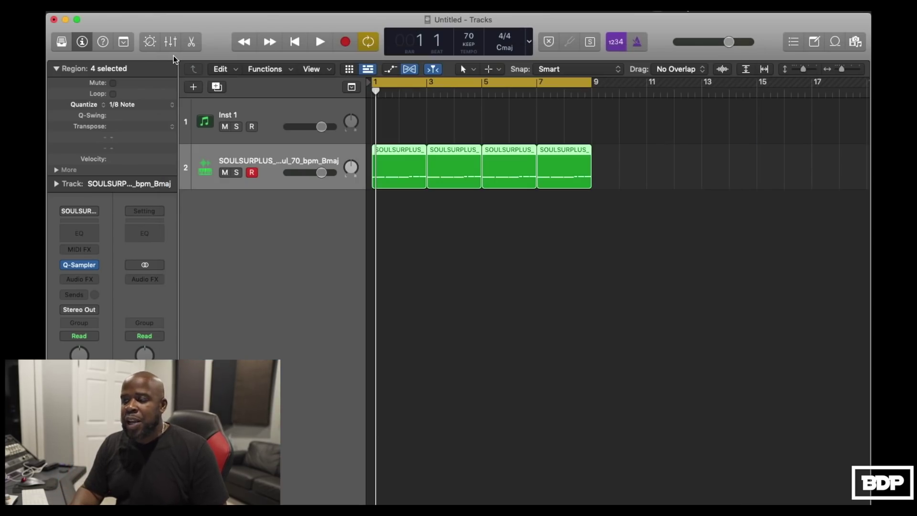
pyautogui.moveTo(738, 499)
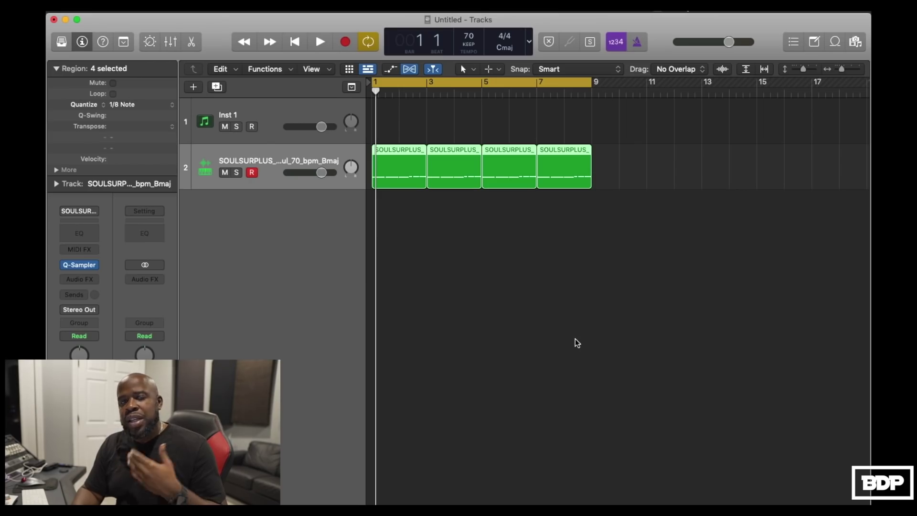
pyautogui.click(855, 41)
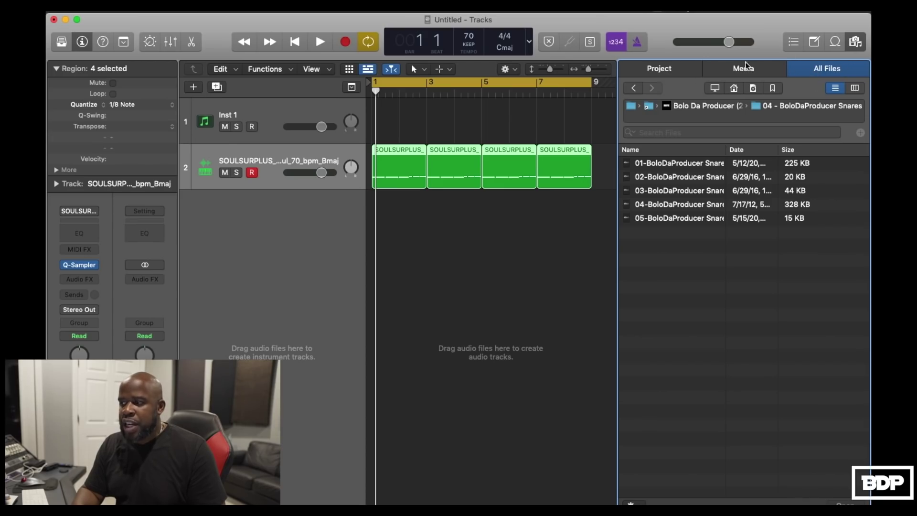
# Preview claps in 03 - BoloDaProducer Claps and load 01 Clap into a new Quick Sampler track.
pyautogui.click(689, 106)
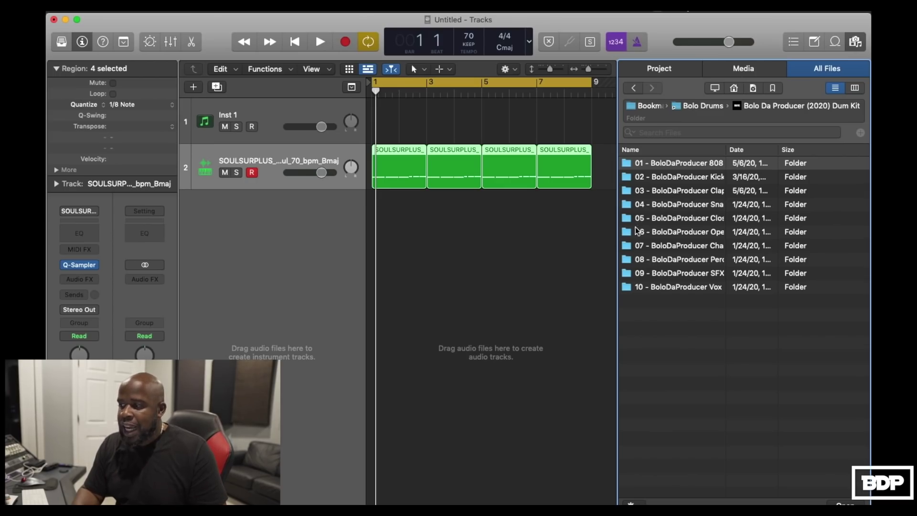
pyautogui.doubleClick(627, 191)
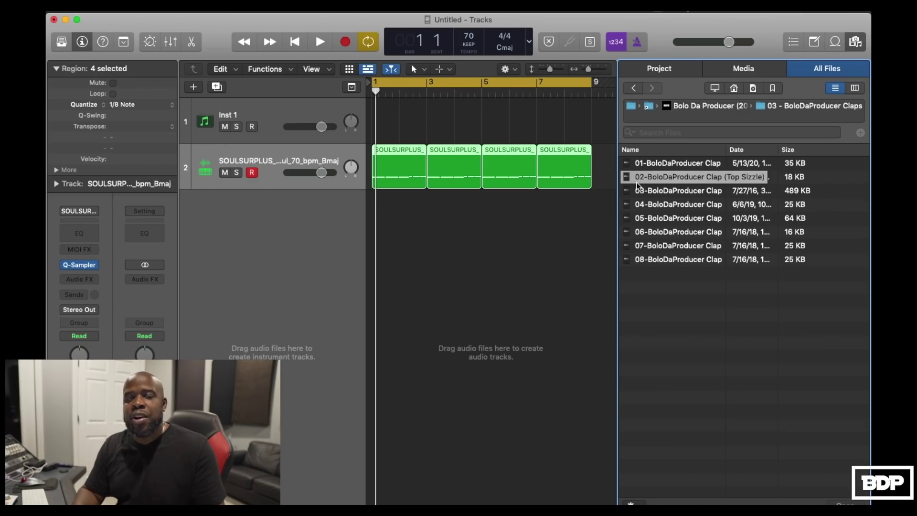
pyautogui.click(658, 163)
pyautogui.press('Down')
pyautogui.press('Down')
pyautogui.press('Down')
pyautogui.press('Down')
pyautogui.press('Down')
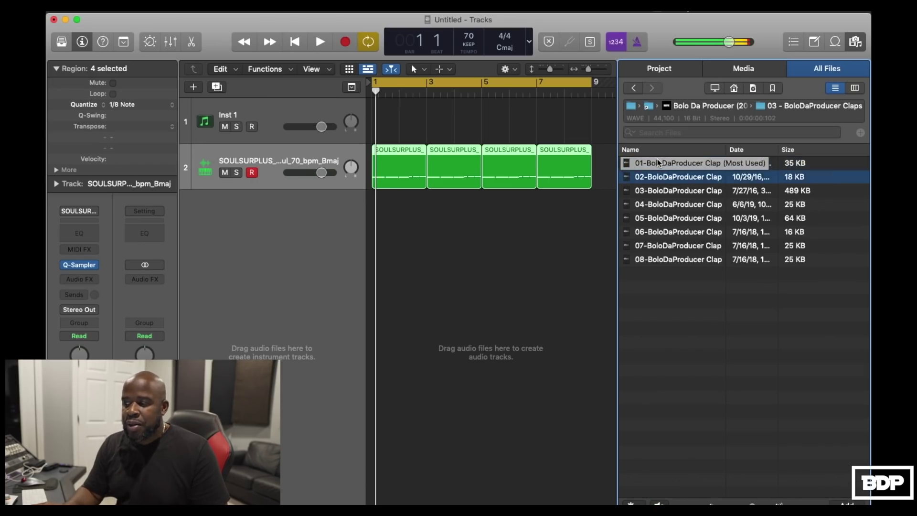
pyautogui.press('Down')
pyautogui.press('Down')
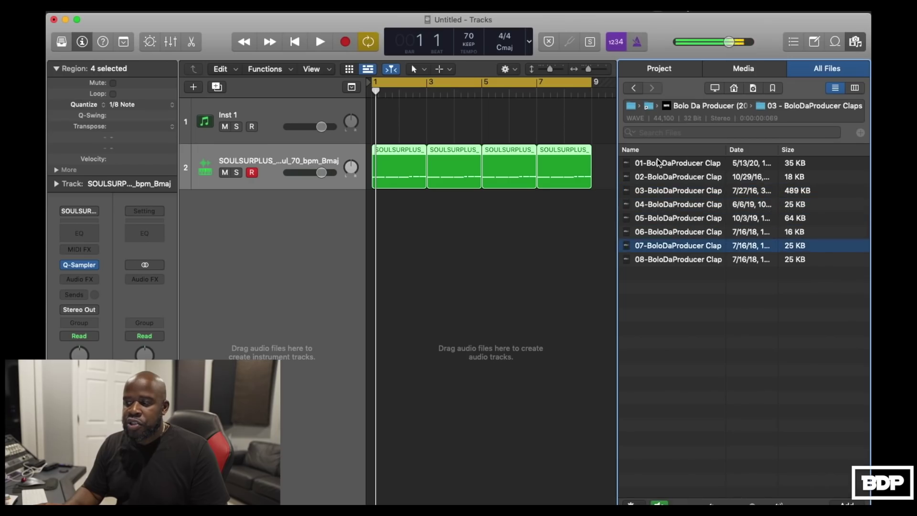
pyautogui.press('Up')
pyautogui.press('Up')
pyautogui.press('Up')
pyautogui.press('Up')
pyautogui.press('Up')
pyautogui.press('Up')
pyautogui.press('Up')
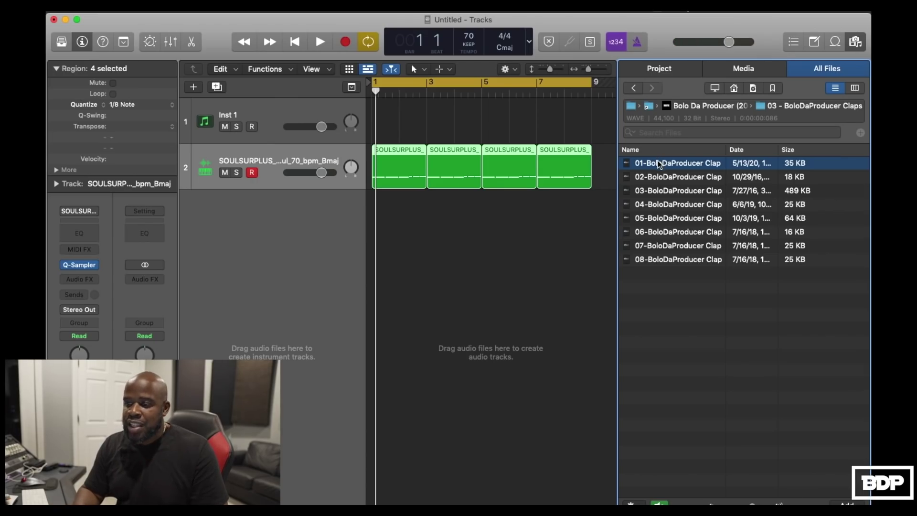
pyautogui.moveTo(659, 165); pyautogui.dragTo(286, 351)
pyautogui.moveTo(265, 247); pyautogui.dragTo(251, 222)
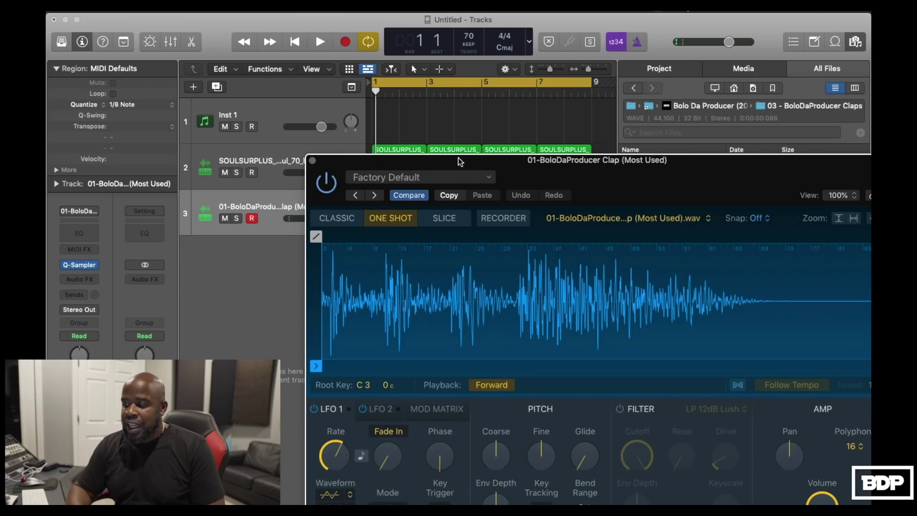
# Record a two-bar clap pattern on the clap track.
pyautogui.moveTo(458, 157); pyautogui.dragTo(338, 93)
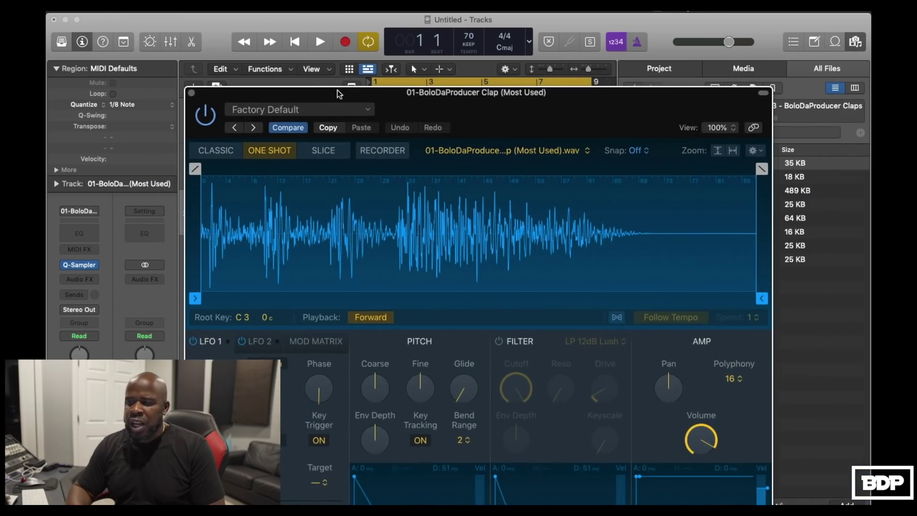
pyautogui.click(192, 93)
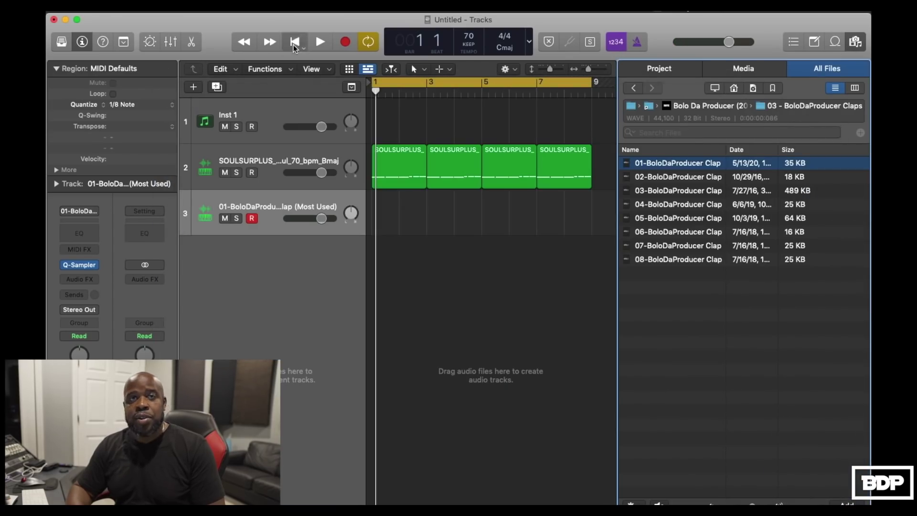
pyautogui.click(351, 42)
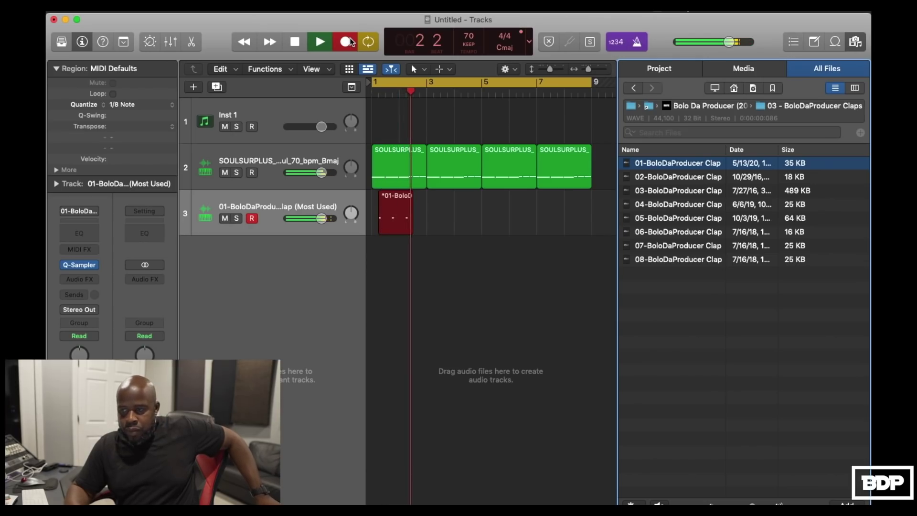
pyautogui.click(295, 42)
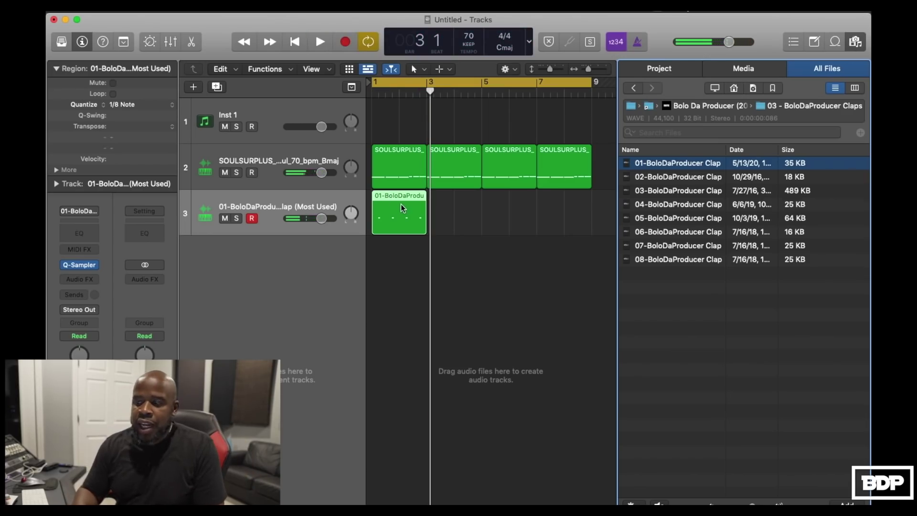
# Repeat the clap region across bars 1 to 9, play it back, and return to the drum kit folder.
pyautogui.click(400, 219)
pyautogui.press('super+r')
pyautogui.press('super+r')
pyautogui.press('super+r')
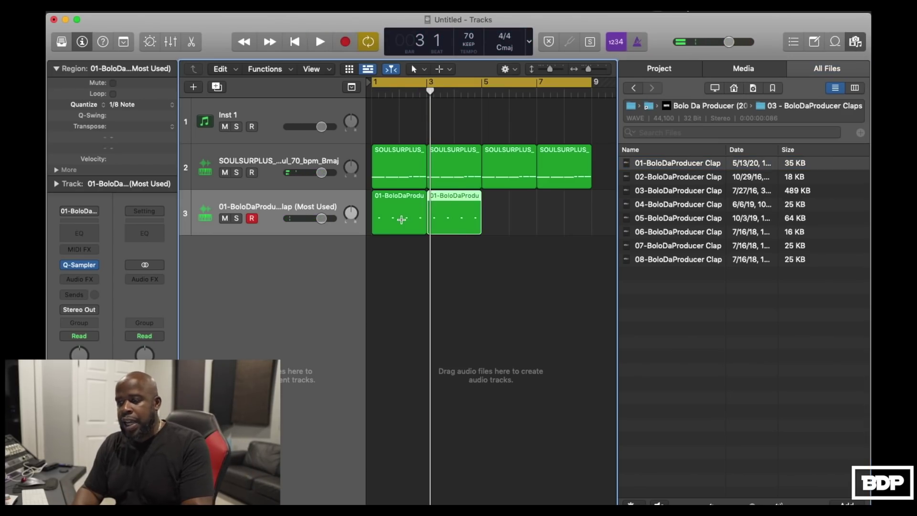
pyautogui.press('space')
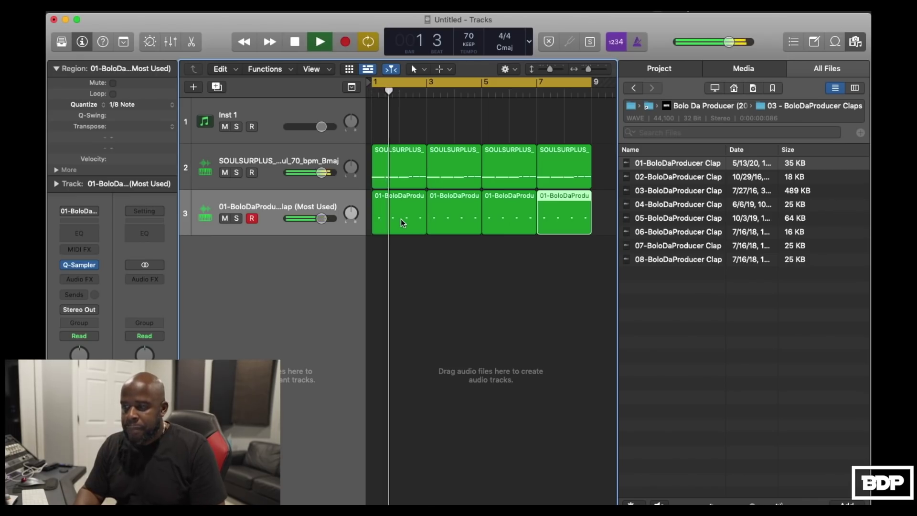
pyautogui.press('space')
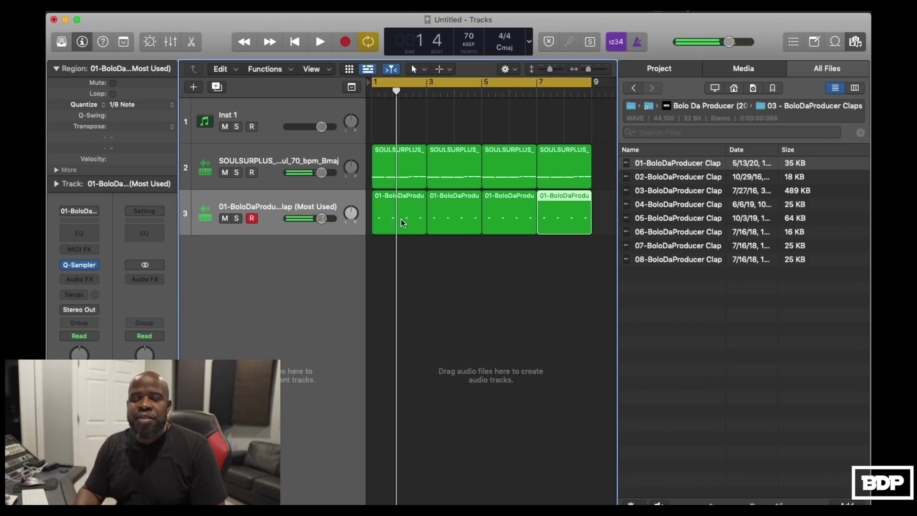
pyautogui.click(634, 89)
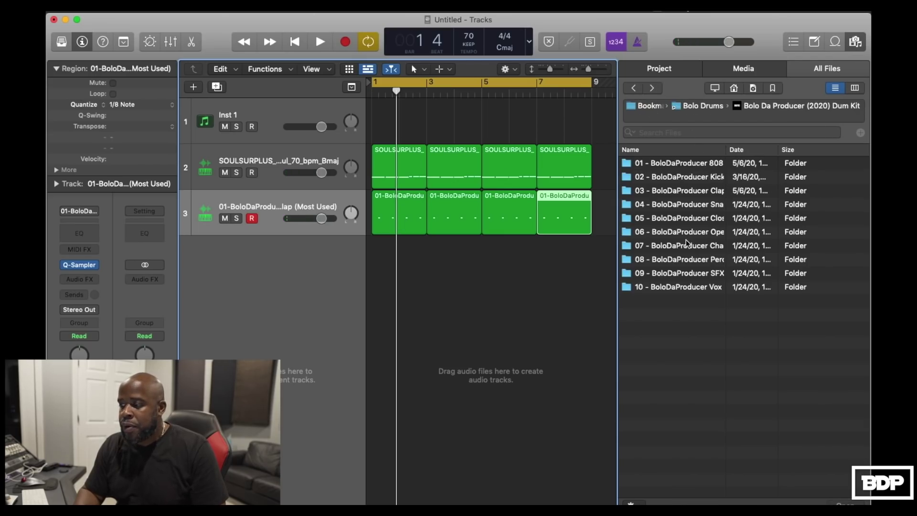
# Audition the Closed Hats samples and load 02-BoloDaProducer Cld Hat (Attack) as a new Quick Sampler track.
pyautogui.doubleClick(706, 220)
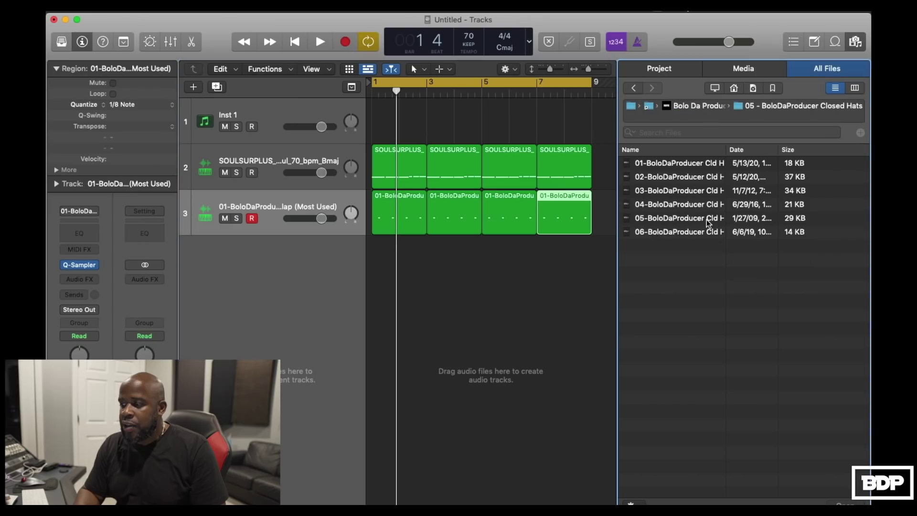
pyautogui.click(686, 165)
pyautogui.press('Down')
pyautogui.press('Down')
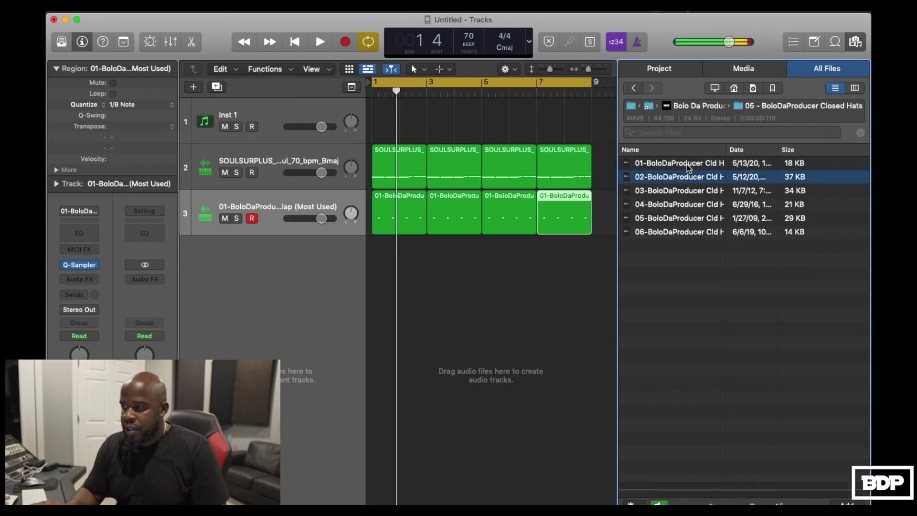
pyautogui.press('Down')
pyautogui.press('Down')
pyautogui.press('Down')
pyautogui.press('Up')
pyautogui.press('Up')
pyautogui.press('Up')
pyautogui.press('Up')
pyautogui.press('Up')
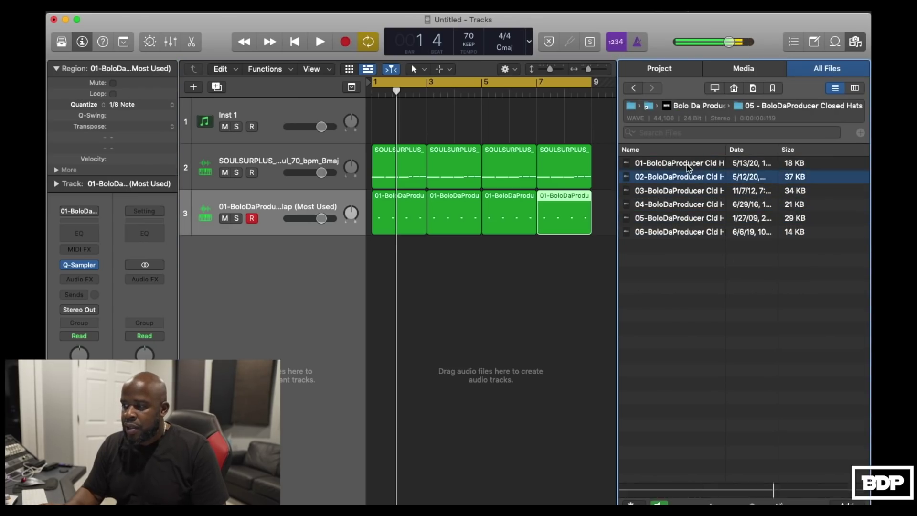
pyautogui.click(659, 178)
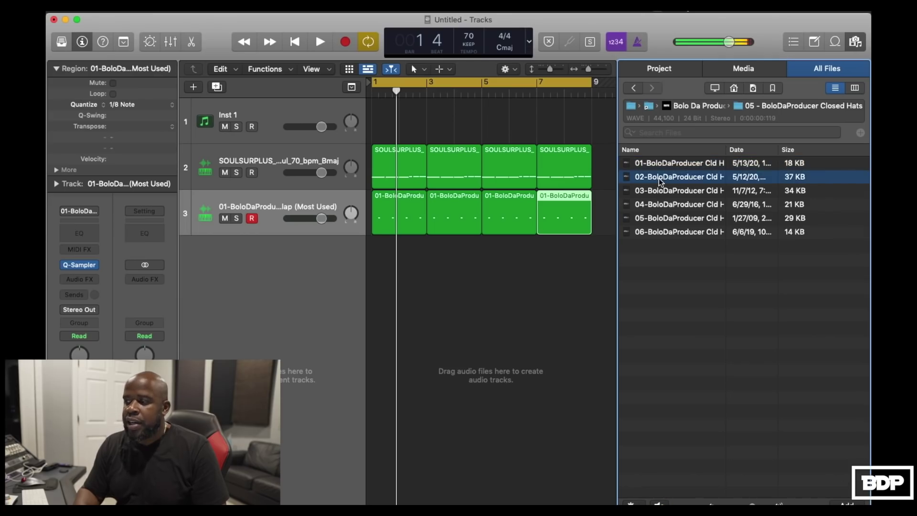
pyautogui.moveTo(661, 180); pyautogui.dragTo(253, 266)
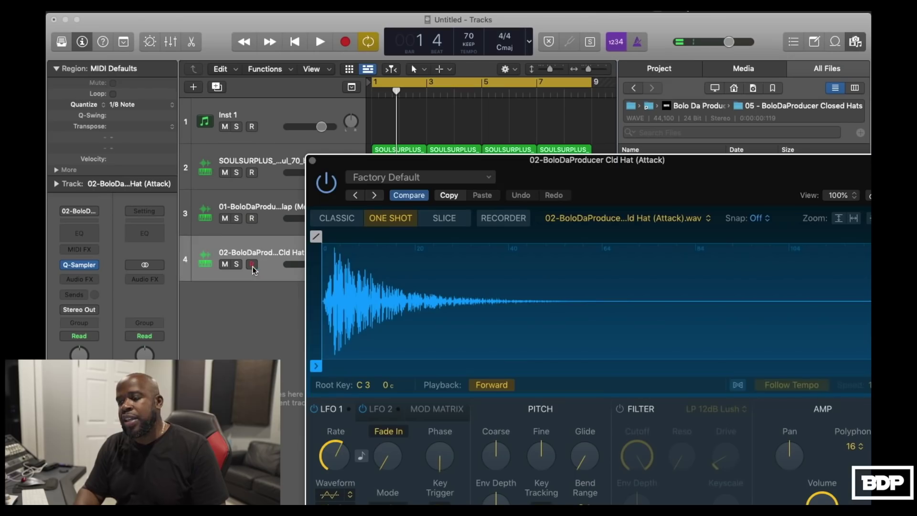
pyautogui.click(313, 160)
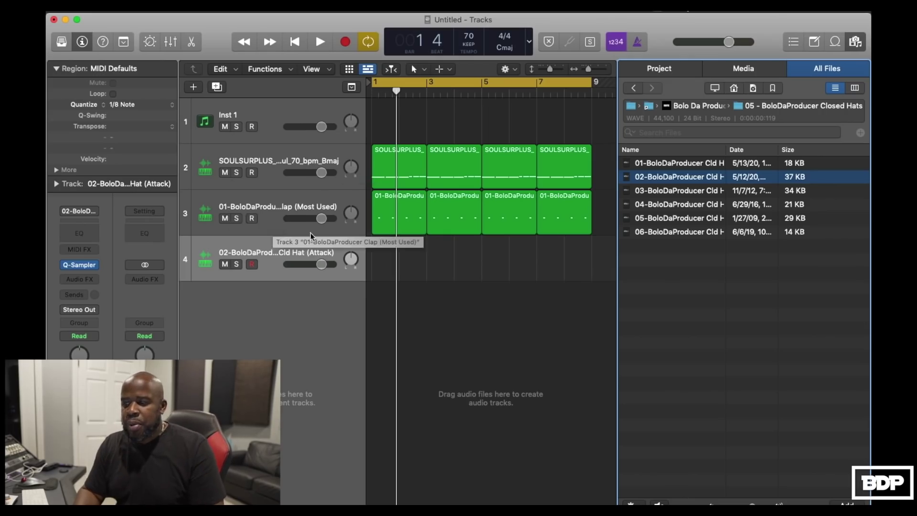
# Create an empty one-bar MIDI region on the hi-hat track and open it in the Piano Roll.
pyautogui.click(374, 255)
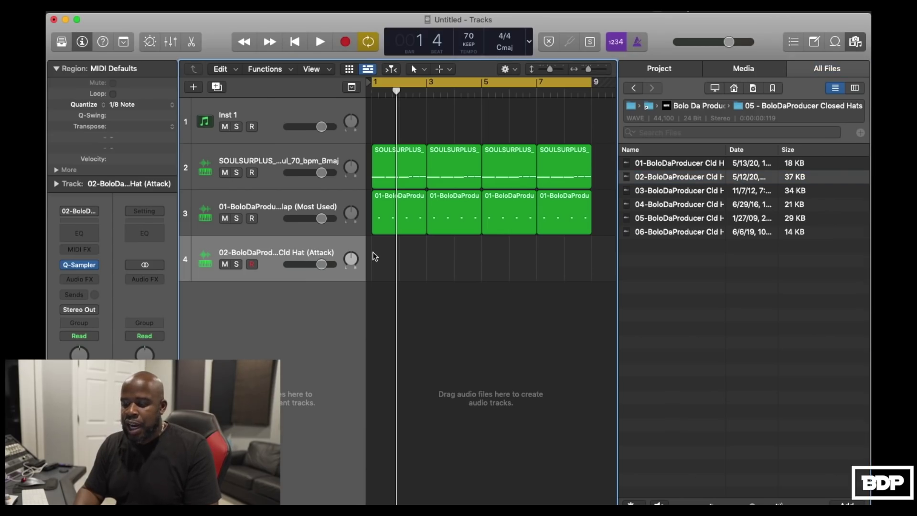
pyautogui.rightClick(374, 254)
pyautogui.click(393, 254)
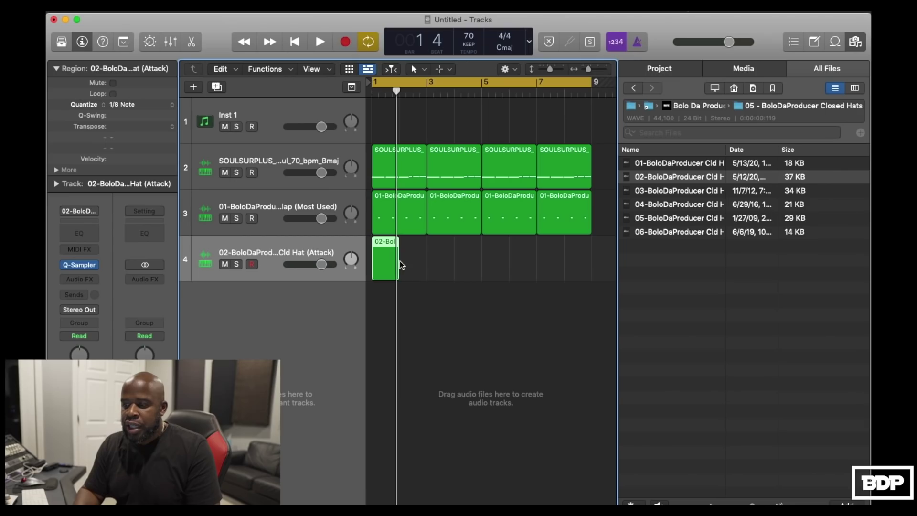
pyautogui.doubleClick(384, 259)
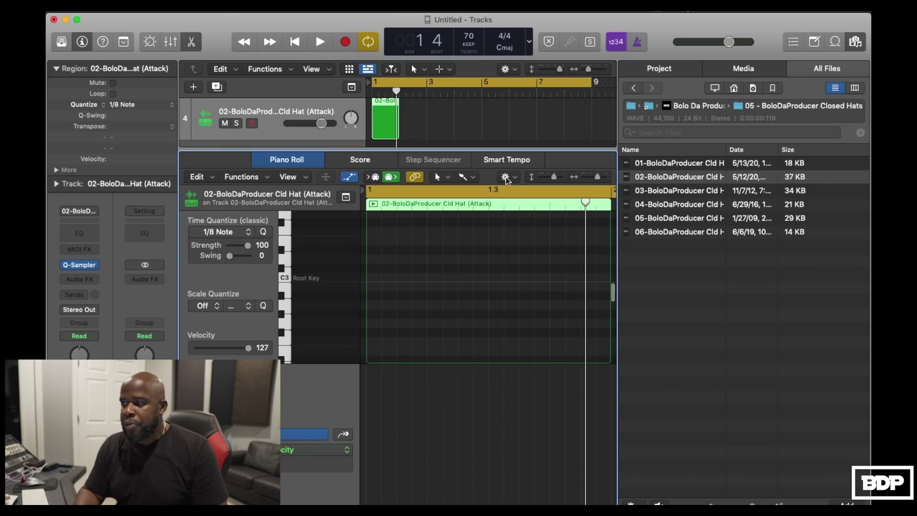
# Paint eight C3 hi-hat notes across the bar with the Brush Tool and play them back.
pyautogui.click(855, 42)
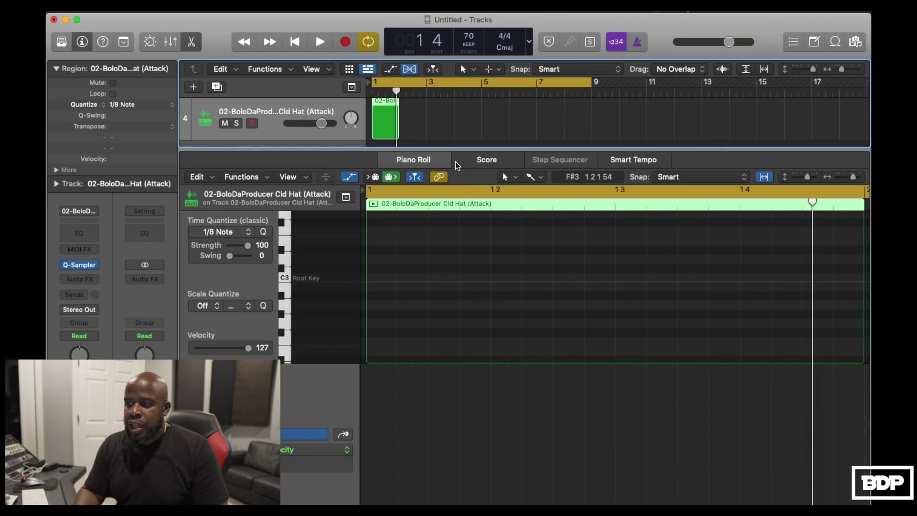
pyautogui.click(540, 181)
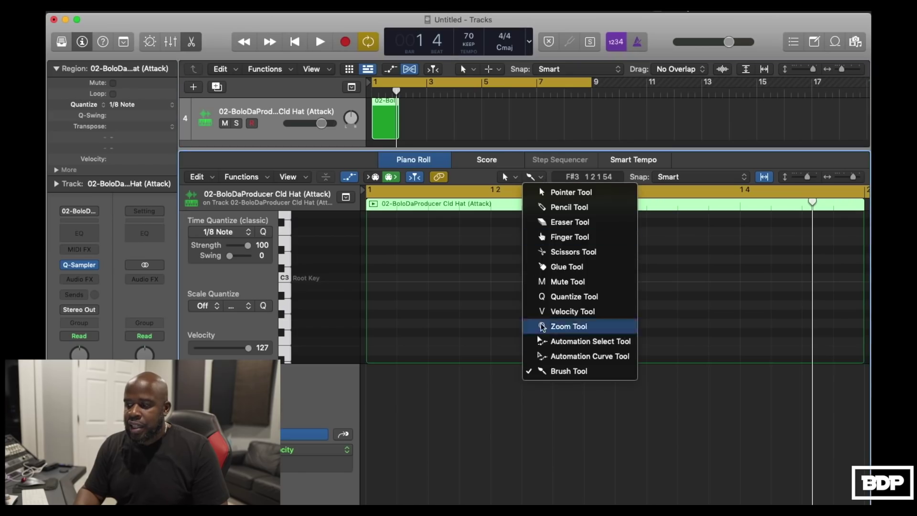
pyautogui.click(545, 370)
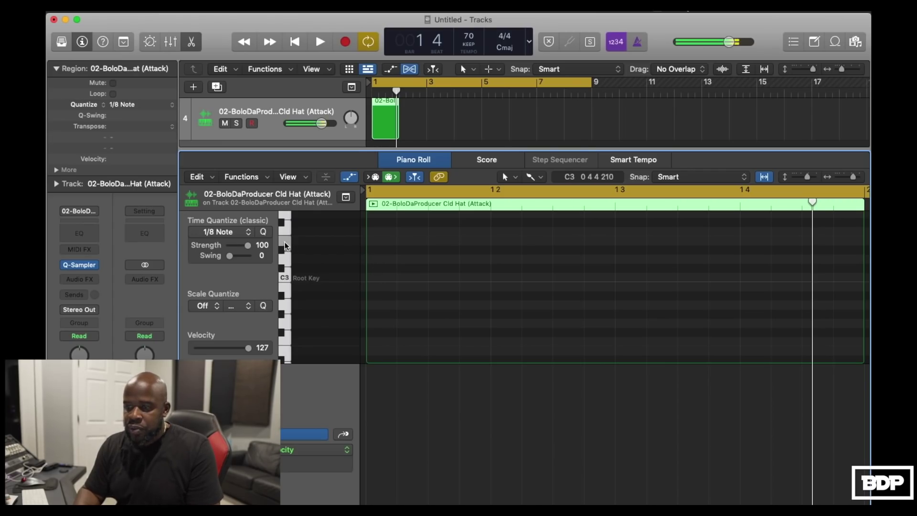
pyautogui.click(372, 278)
pyautogui.moveTo(374, 281)
pyautogui.mouseDown()
pyautogui.moveTo(568, 275)
pyautogui.moveTo(649, 291)
pyautogui.moveTo(720, 280)
pyautogui.moveTo(652, 286)
pyautogui.moveTo(596, 277)
pyautogui.moveTo(626, 263)
pyautogui.moveTo(700, 278)
pyautogui.moveTo(807, 274)
pyautogui.mouseUp()
pyautogui.press('space')
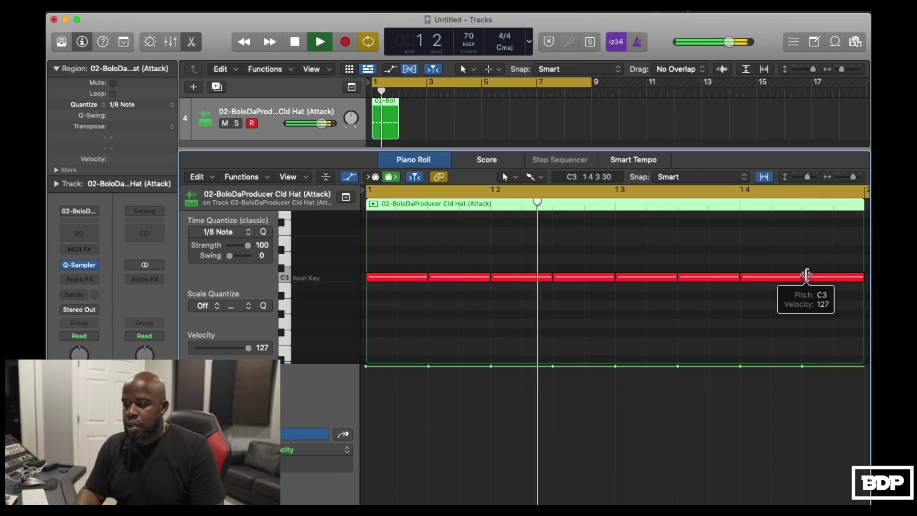
pyautogui.press('space')
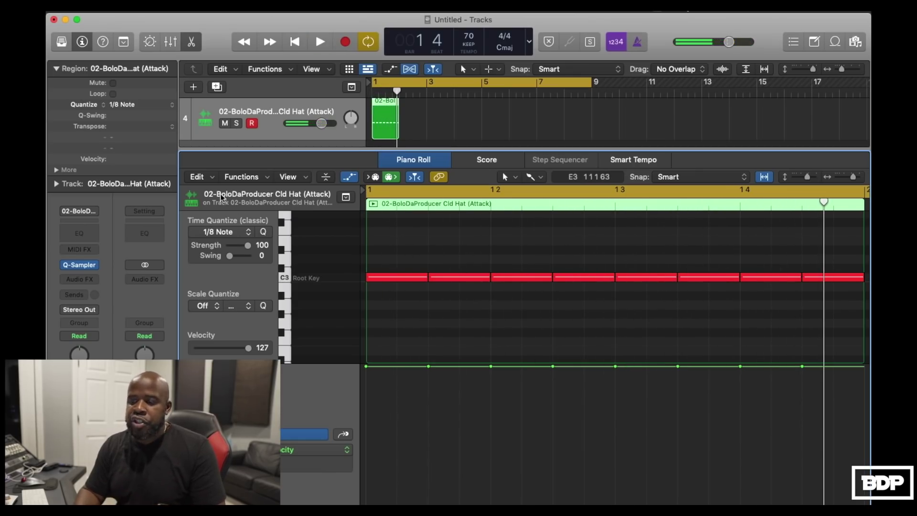
pyautogui.click(252, 234)
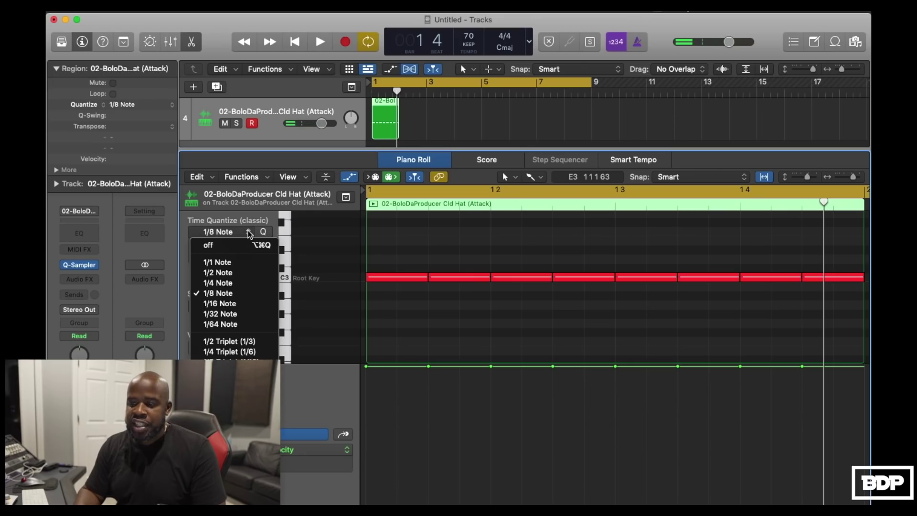
# Set the quantize grid to 1/16 and draw two hi-hat notes on the A2 row.
pyautogui.click(225, 303)
pyautogui.press('space')
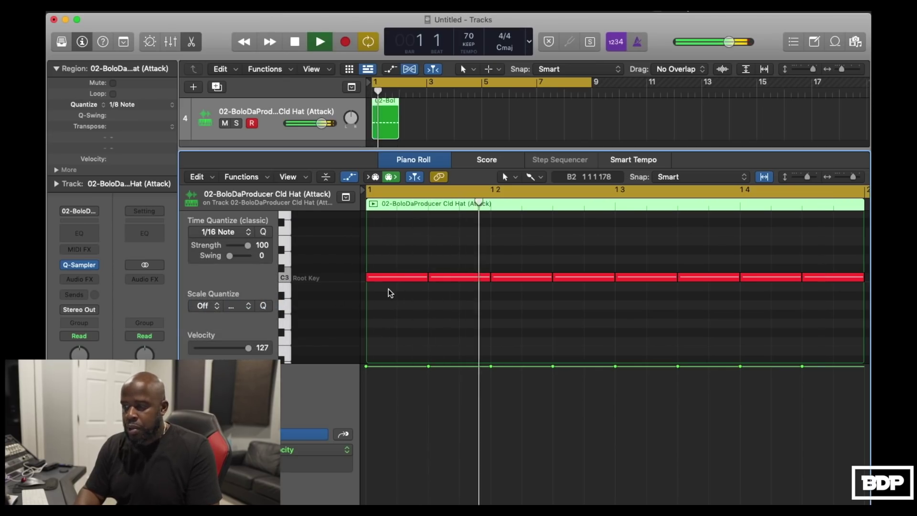
pyautogui.press('space')
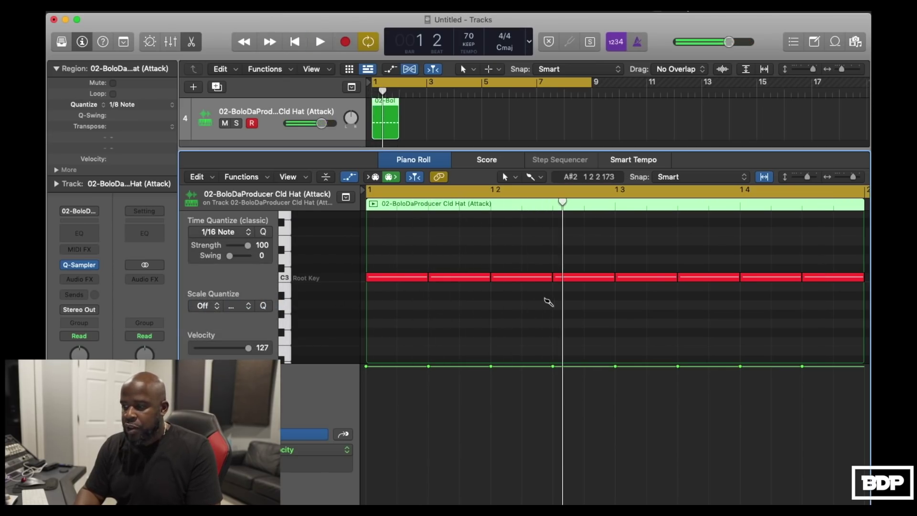
pyautogui.moveTo(555, 306); pyautogui.dragTo(582, 306)
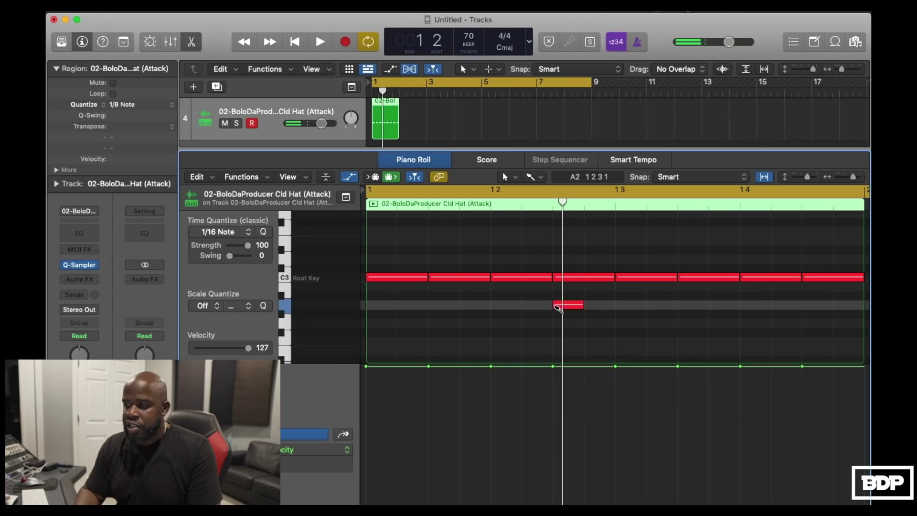
pyautogui.click(585, 305)
# Switch the grid to 1/16 Triplet and replace them with a three-note A2 roll, then play it.
pyautogui.click(244, 233)
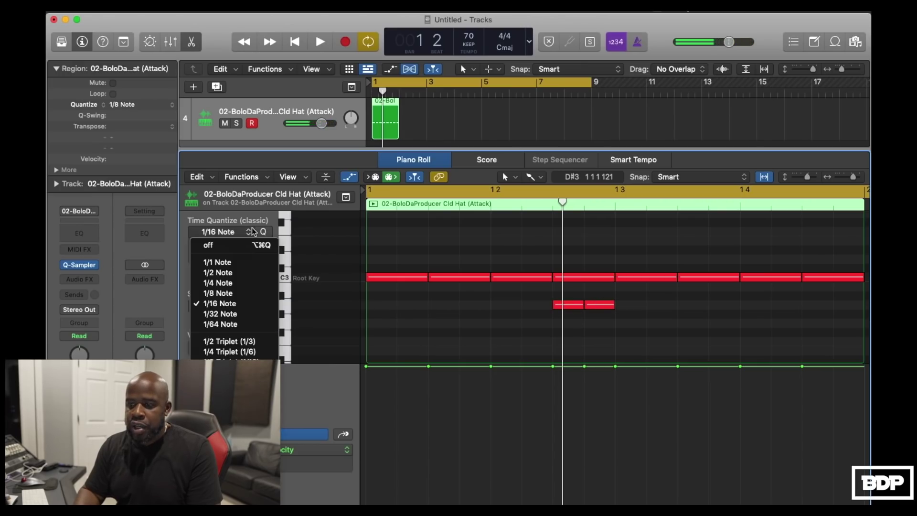
pyautogui.click(220, 372)
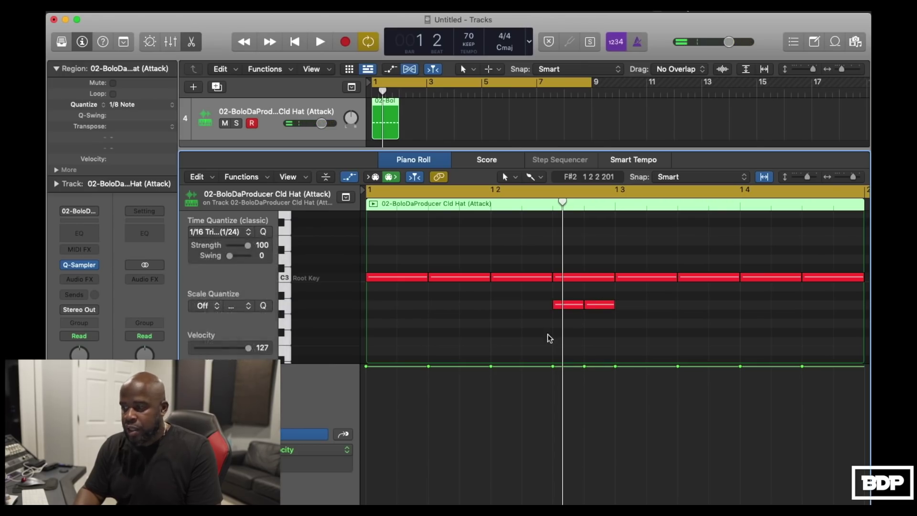
pyautogui.click(570, 304)
pyautogui.click(596, 305)
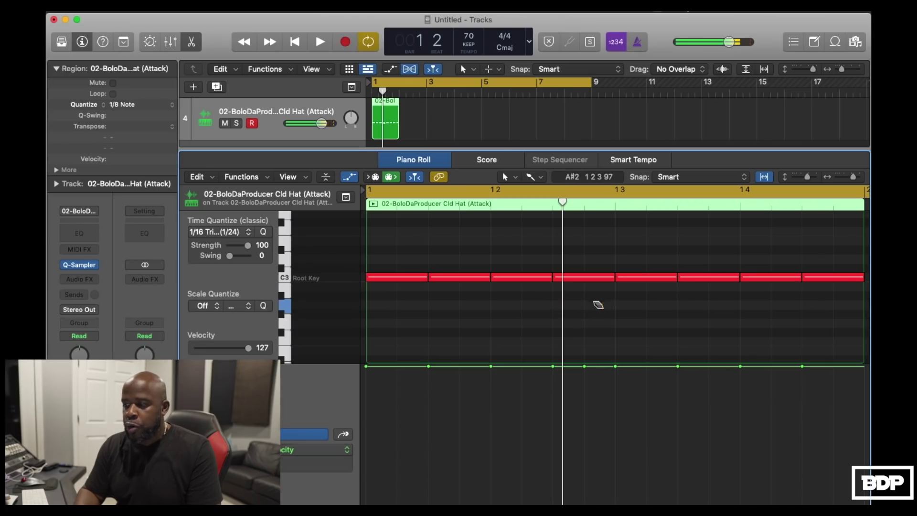
pyautogui.click(557, 304)
pyautogui.click(578, 304)
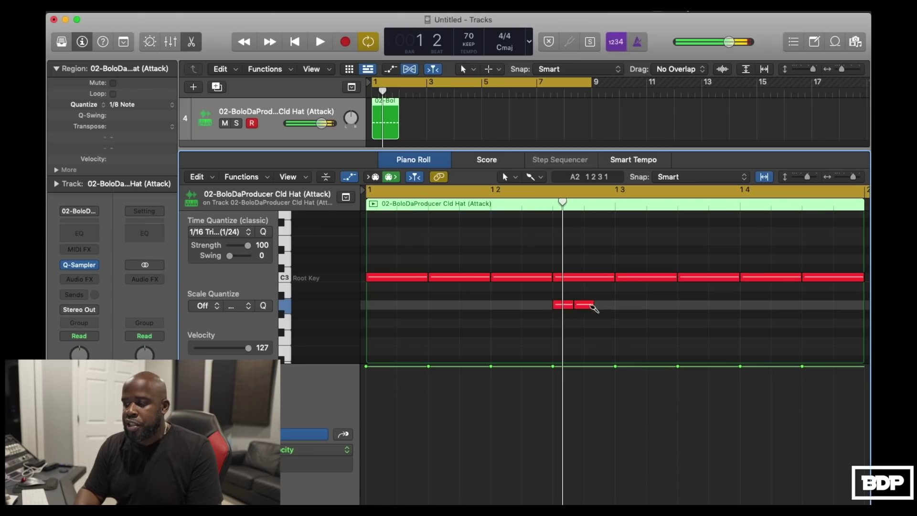
pyautogui.click(600, 304)
pyautogui.press('space')
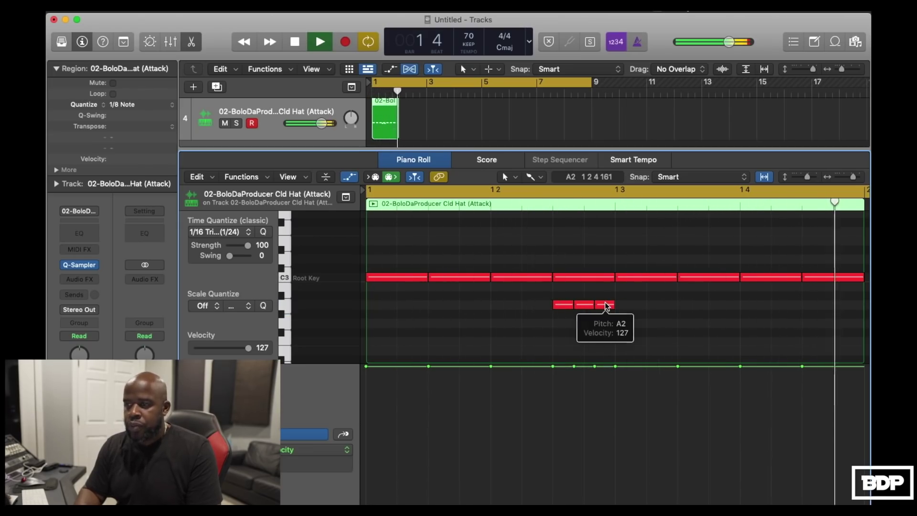
pyautogui.press('space')
# Repeat the hi-hat region through bar 9 and play the arrangement back.
pyautogui.press('x')
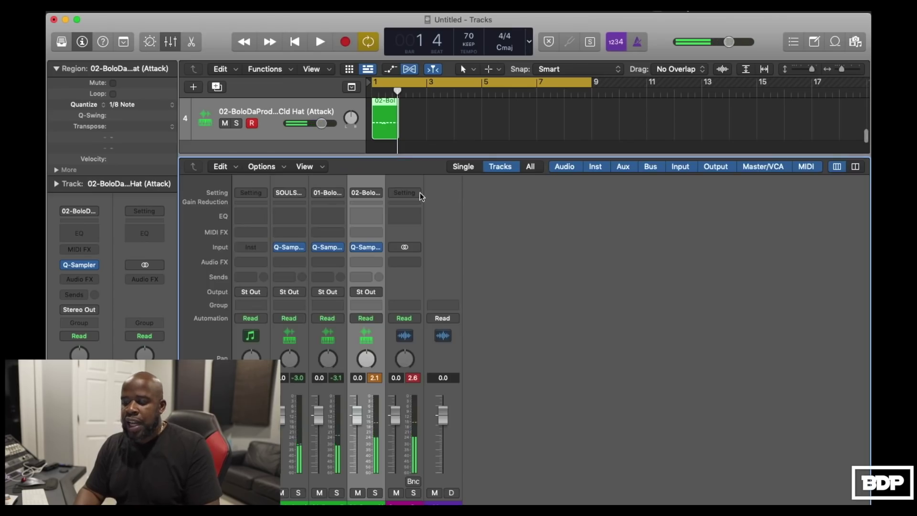
pyautogui.press('x')
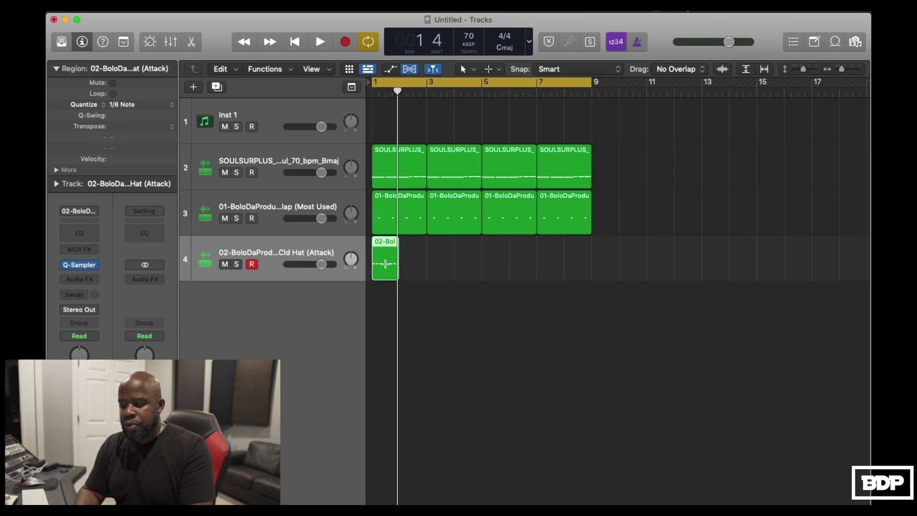
pyautogui.press('super+r')
pyautogui.press('super+r')
pyautogui.press('super+r')
pyautogui.press('super+r')
pyautogui.press('super+r')
pyautogui.press('super+r')
pyautogui.press('super+r')
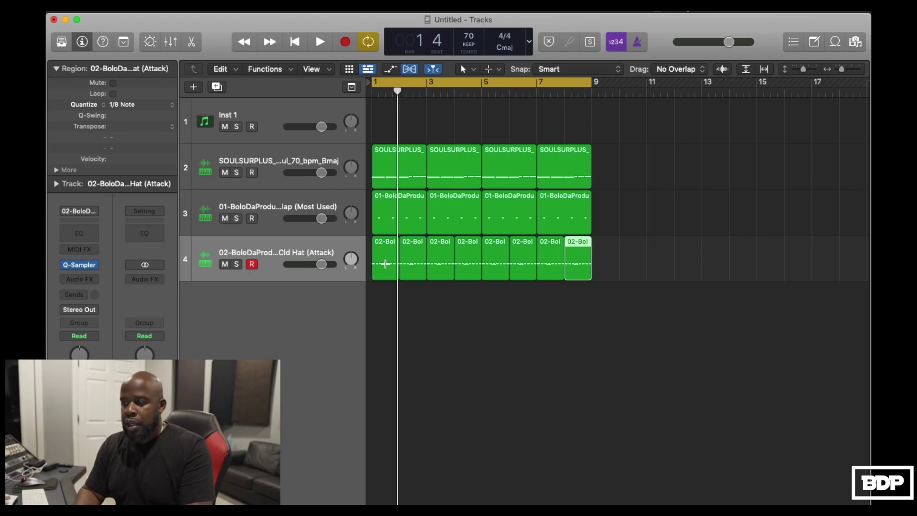
pyautogui.press('space')
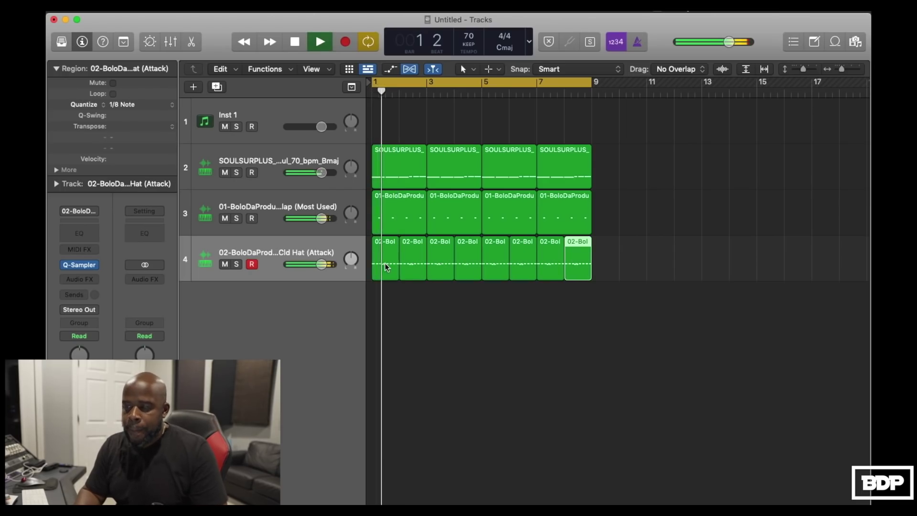
pyautogui.press('space')
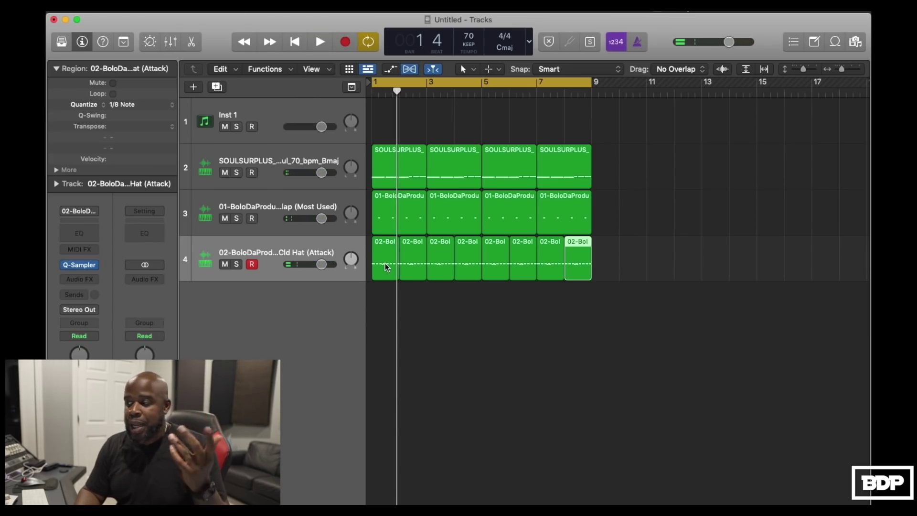
# Load 11-BoloDaProducer 808 (Classic Touch) from the 808 folder as a new Quick Sampler track.
pyautogui.click(855, 42)
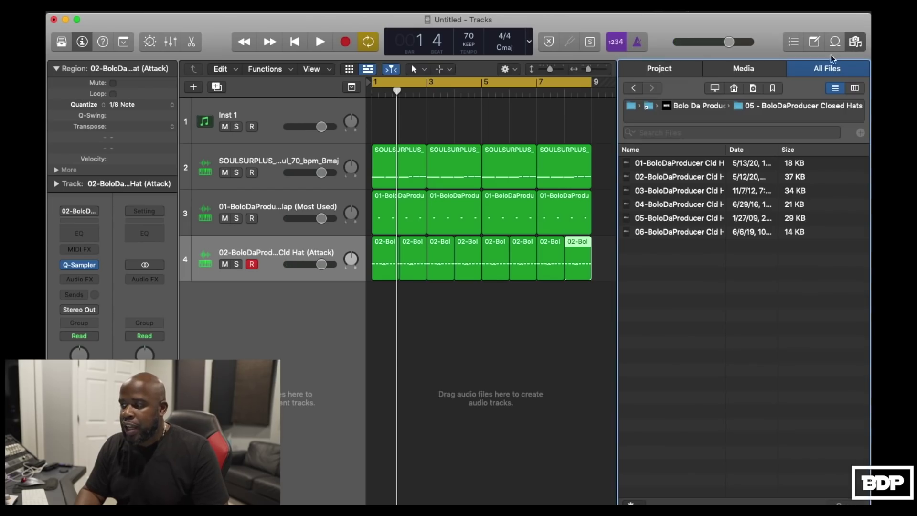
pyautogui.click(689, 106)
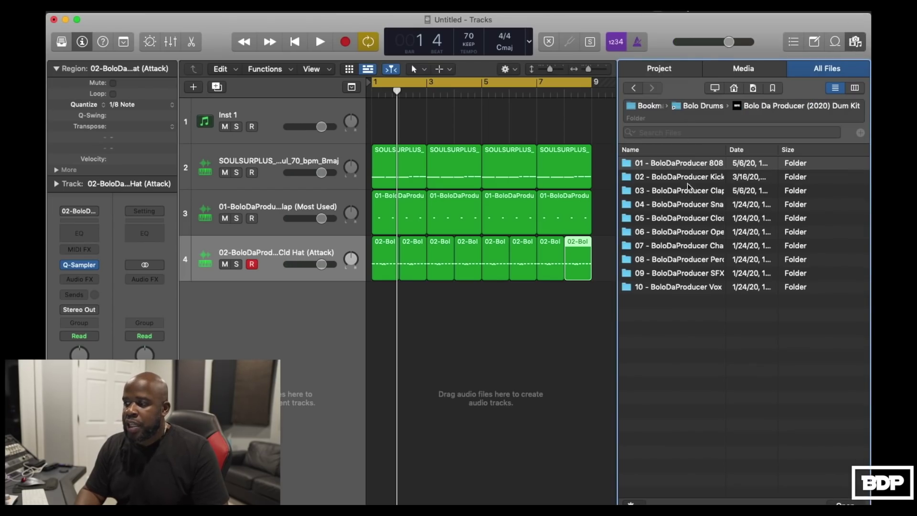
pyautogui.doubleClick(691, 165)
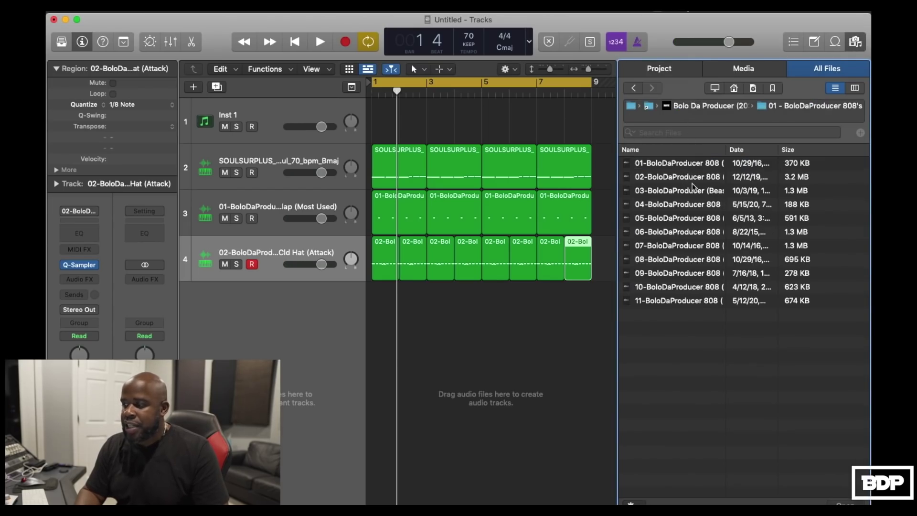
pyautogui.click(697, 306)
pyautogui.moveTo(689, 304); pyautogui.dragTo(267, 314)
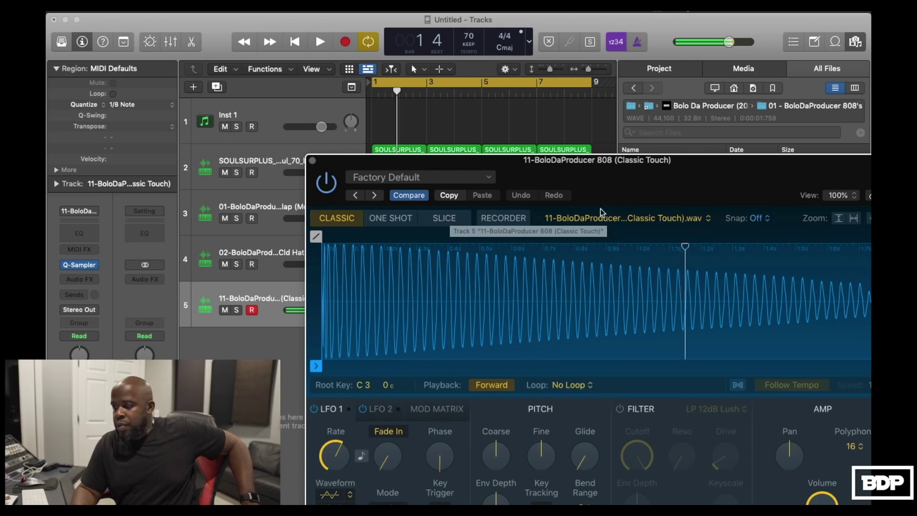
# Set the 808 Quick Sampler polyphony to Mono and start recording the 808 part on track 5.
pyautogui.moveTo(666, 170); pyautogui.dragTo(492, 87)
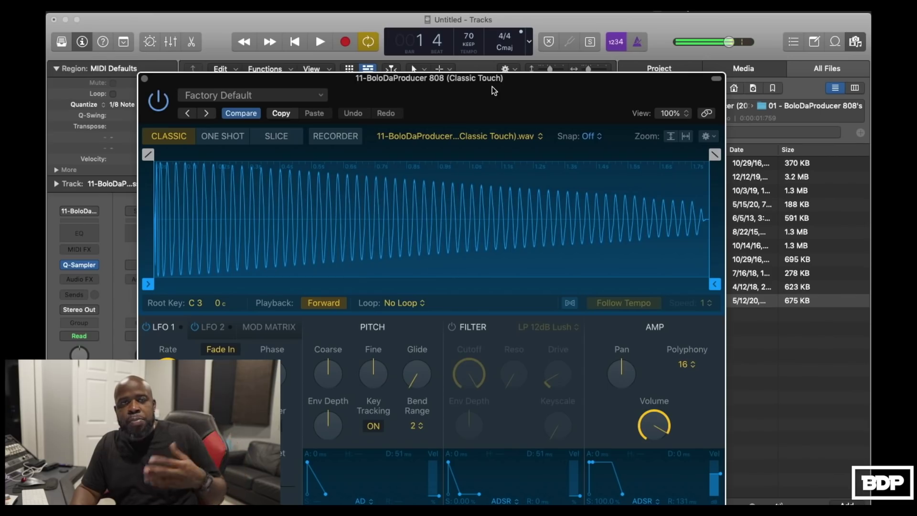
pyautogui.click(687, 364)
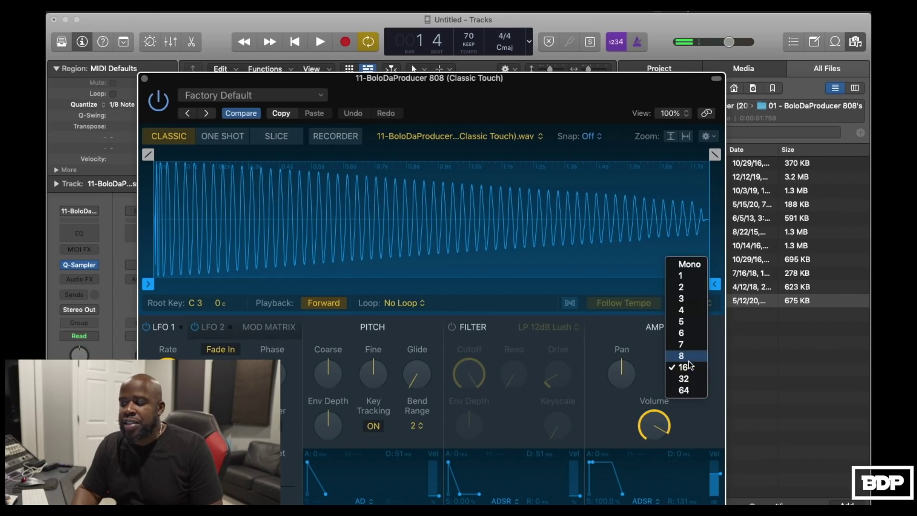
pyautogui.click(687, 264)
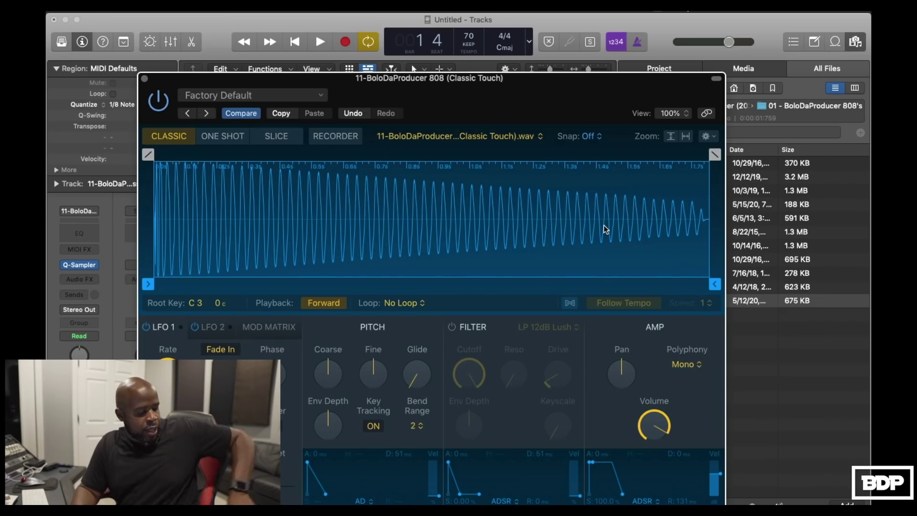
pyautogui.press('a')
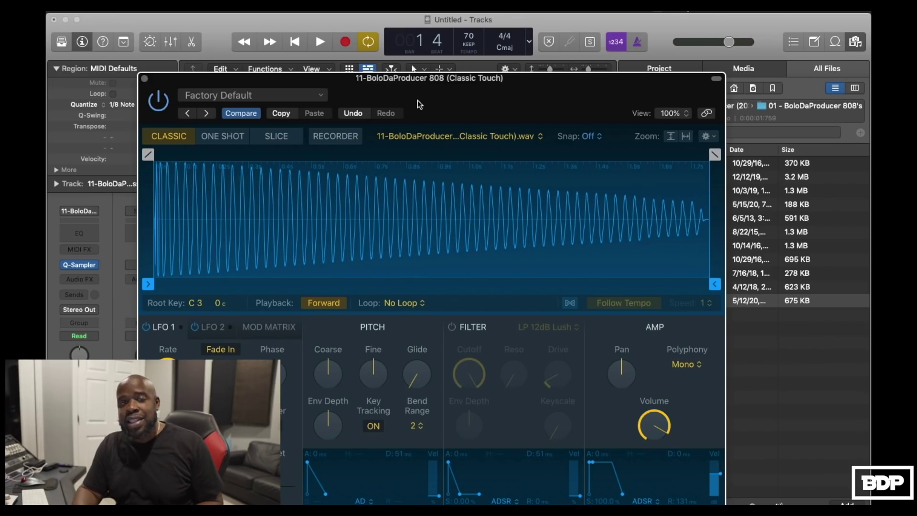
pyautogui.press('v')
pyautogui.click(345, 42)
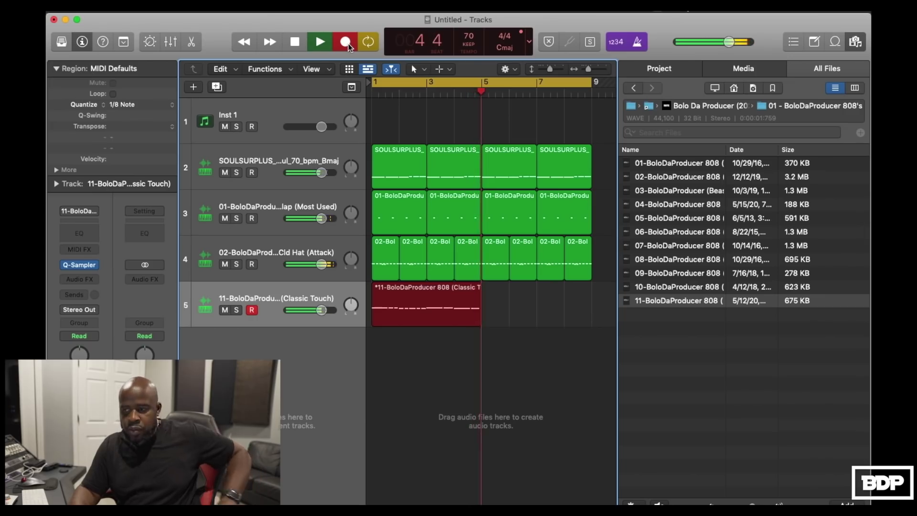
# Stop recording, repeat the 808 region from bar 5 to fill bars 1–9, and return to the drum kit folder.
pyautogui.press('space')
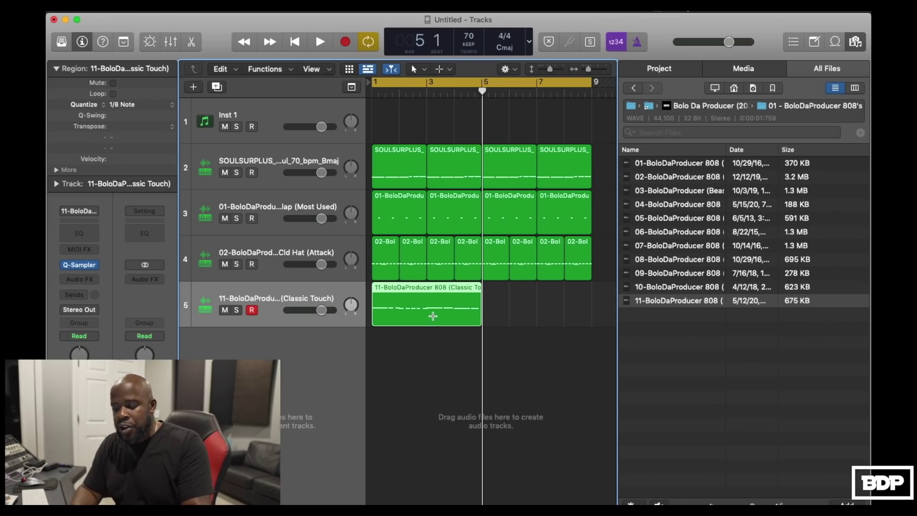
pyautogui.press('super+r')
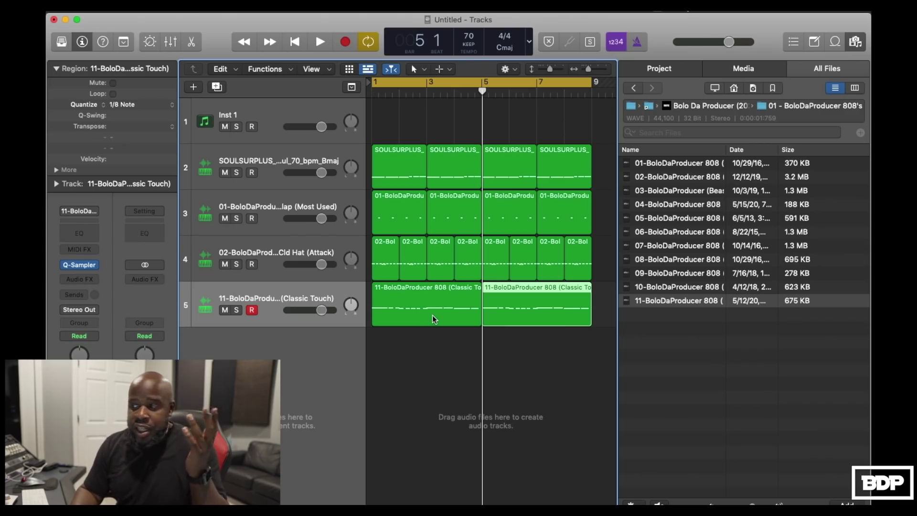
pyautogui.click(687, 106)
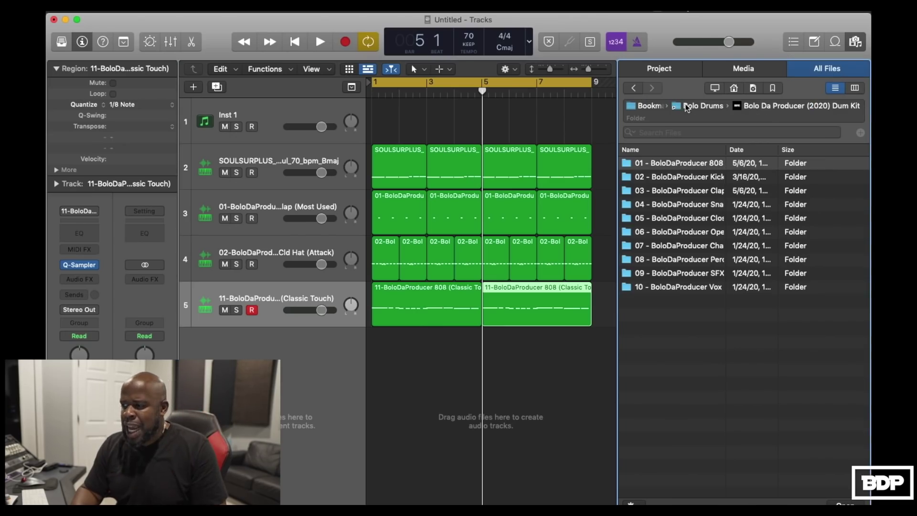
# Open the Kicks folder and load 01-BoloDaProducer Kick (Most Used) as a new Quick Sampler track.
pyautogui.doubleClick(687, 177)
pyautogui.click(698, 177)
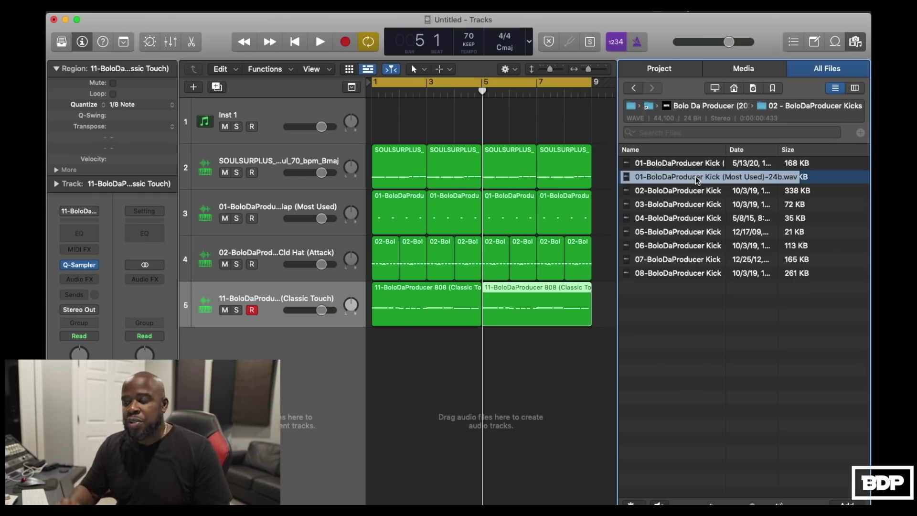
pyautogui.moveTo(697, 180); pyautogui.dragTo(284, 369)
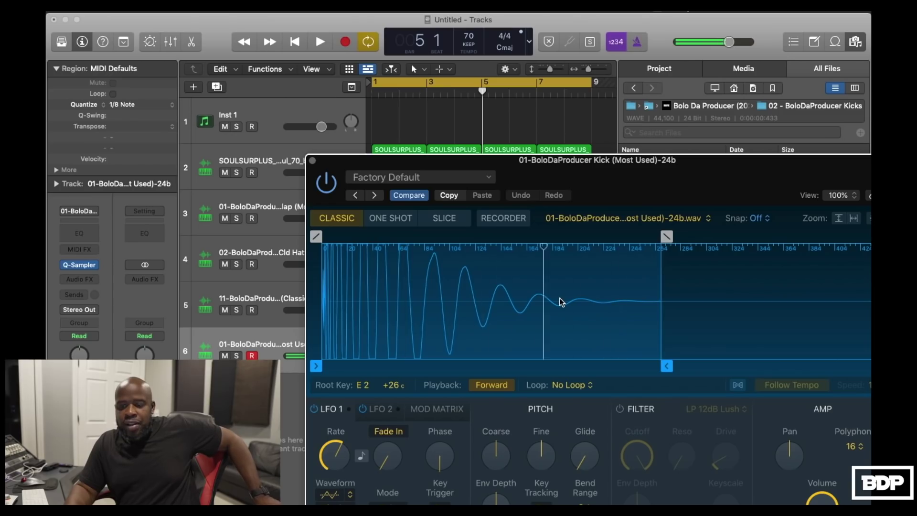
# Record a kick pattern on track 6 starting from bar 1.
pyautogui.click(313, 161)
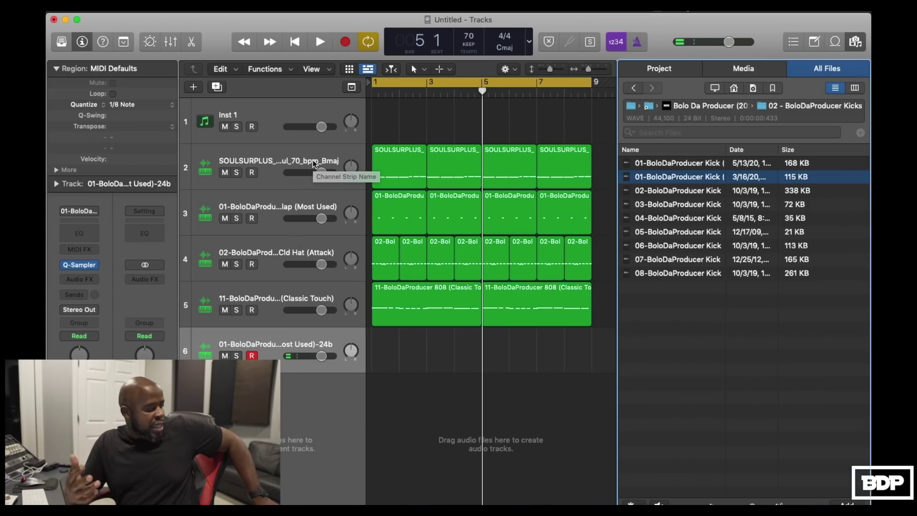
pyautogui.click(294, 43)
pyautogui.click(346, 43)
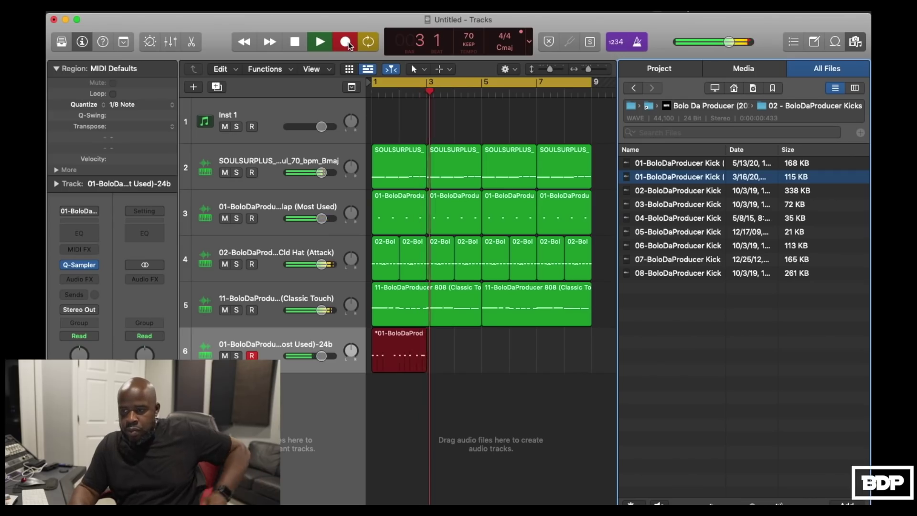
pyautogui.press('space')
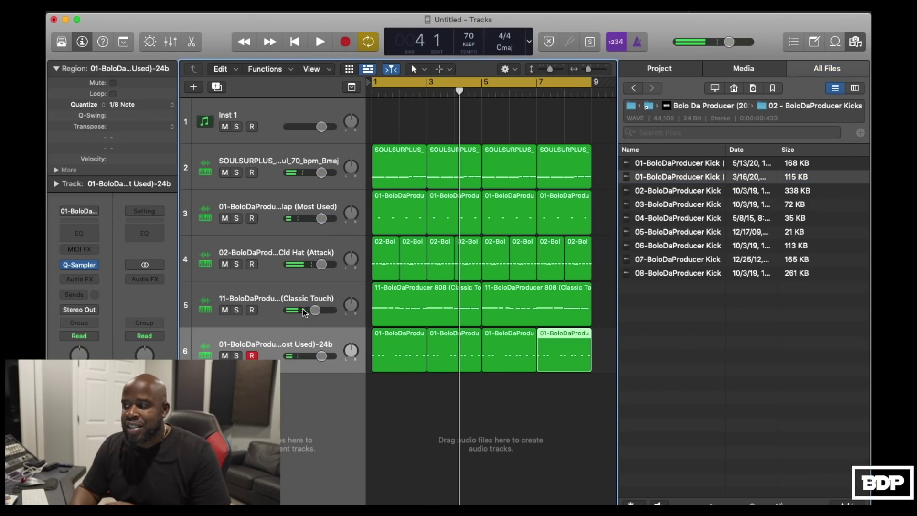